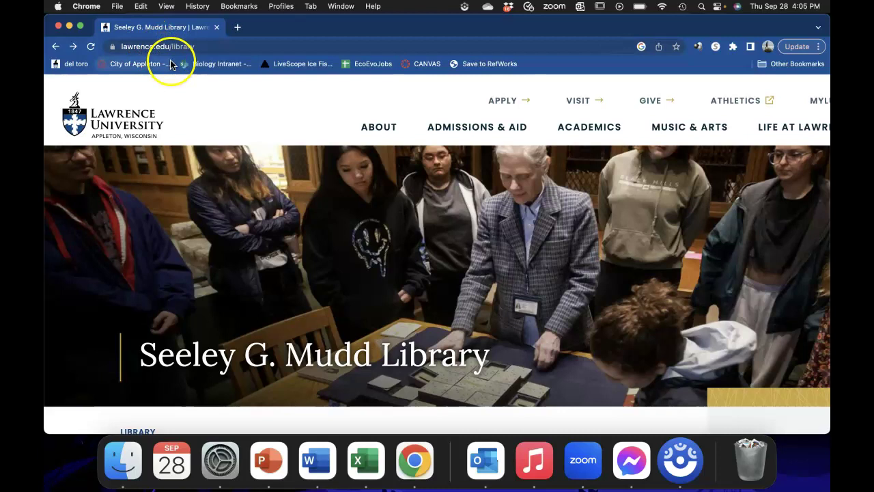
Step: Open the RefWorks Citation Manager from the quick links on the Seeley G. Mudd Library page
scroll(250, 300, "down", 6)
scroll(249, 301, "down", 10)
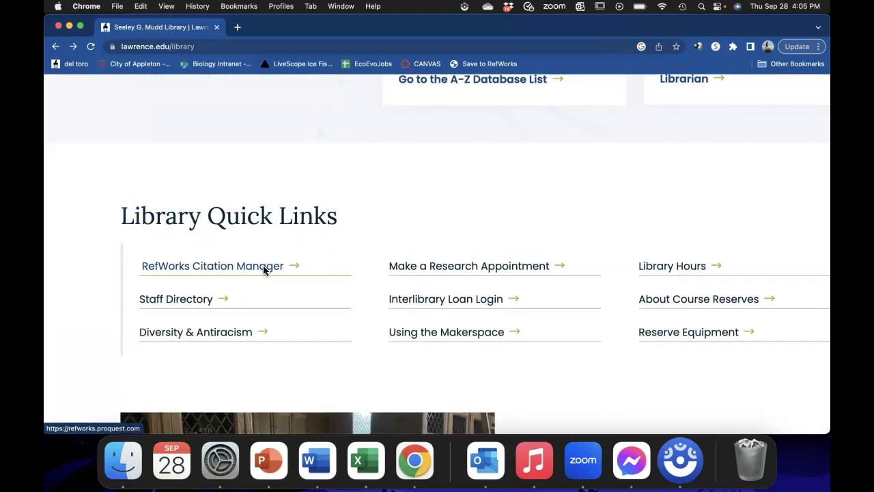
left_click(264, 266)
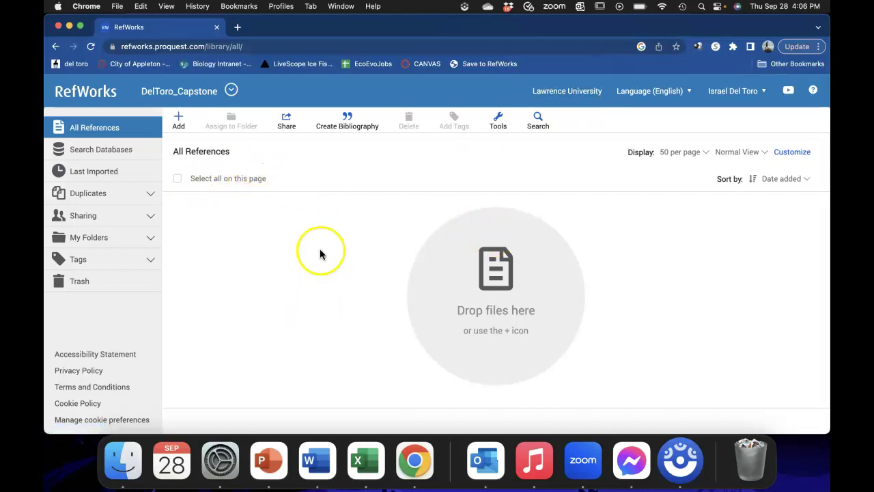
Step: Create a new project named Biol600_Capstone and open it
left_click(231, 94)
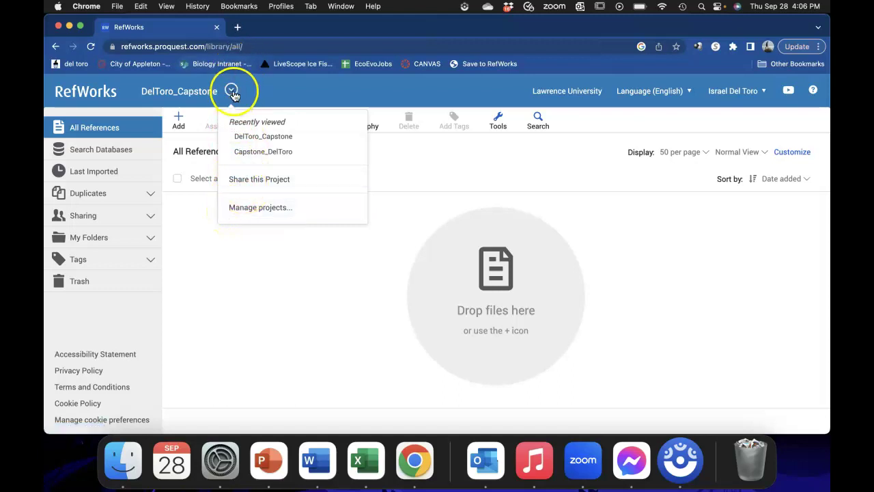
left_click(244, 208)
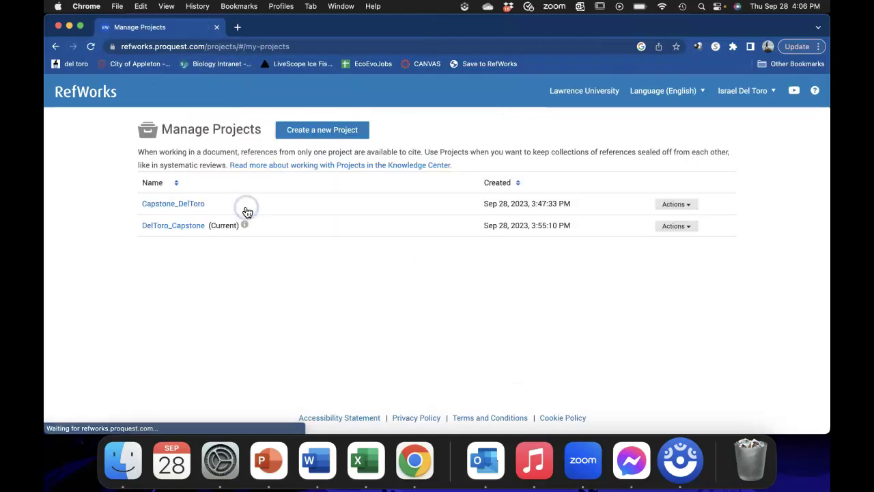
left_click(358, 137)
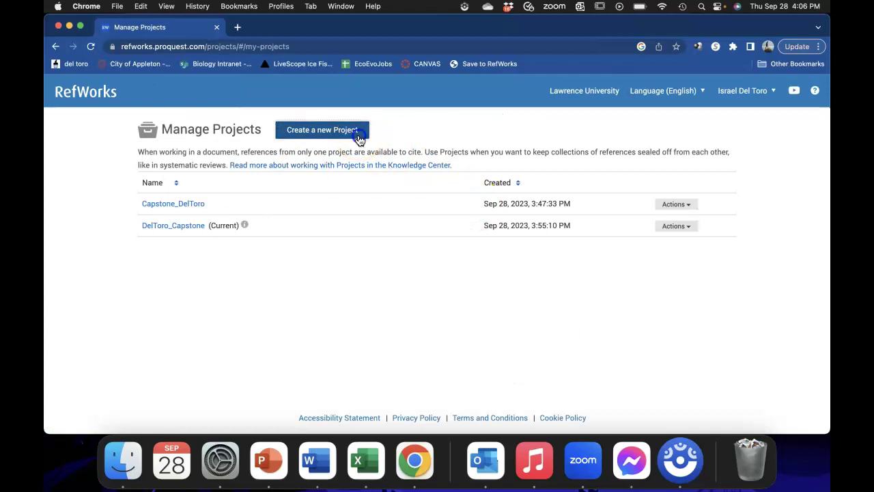
type("Bio")
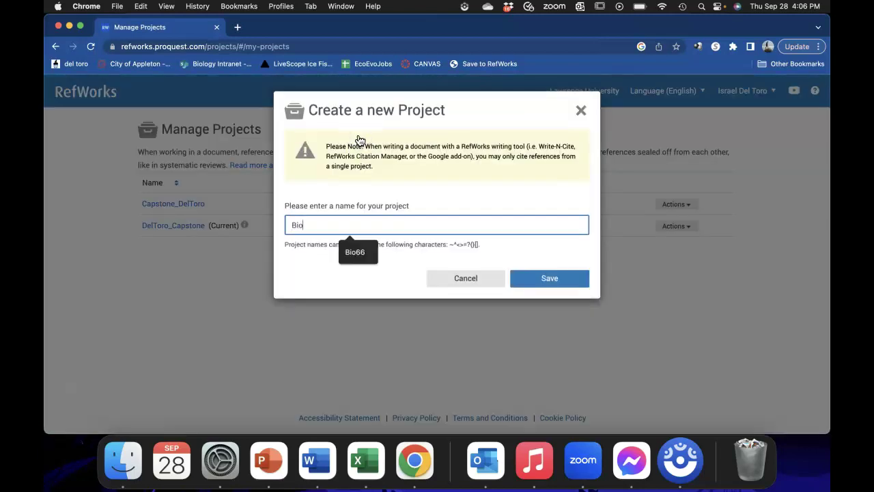
type("l600_")
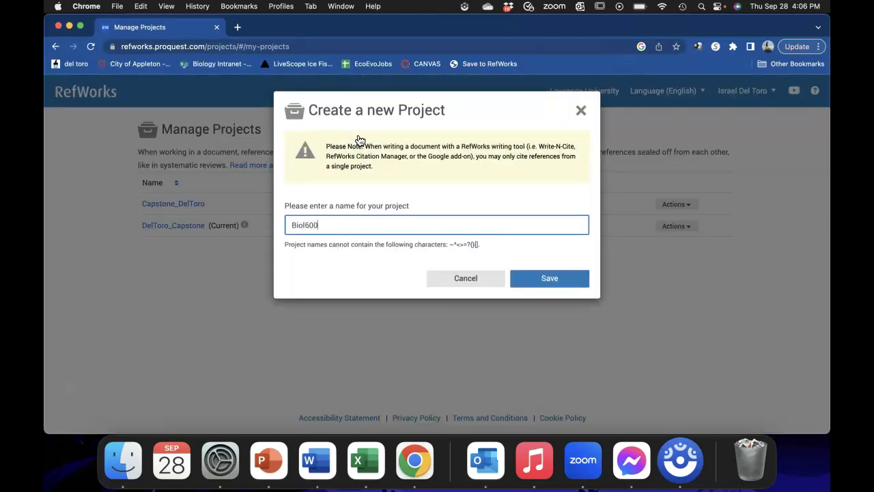
type("Capstone")
left_click(525, 280)
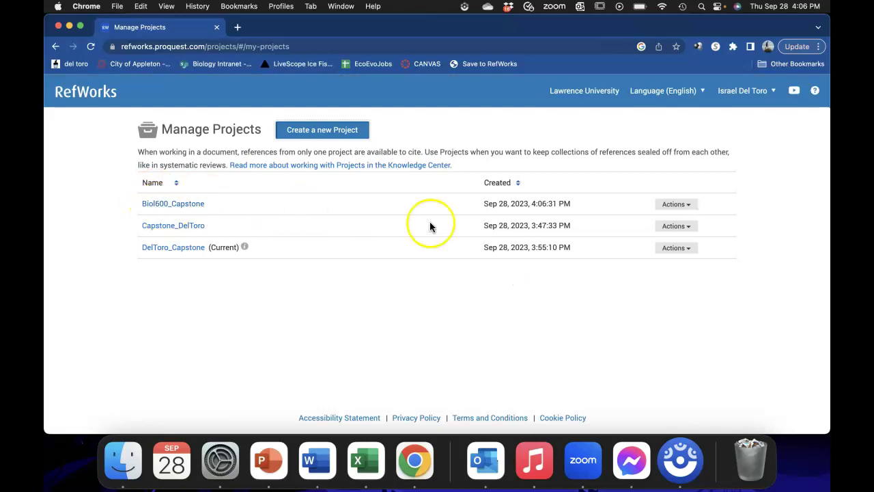
left_click(184, 209)
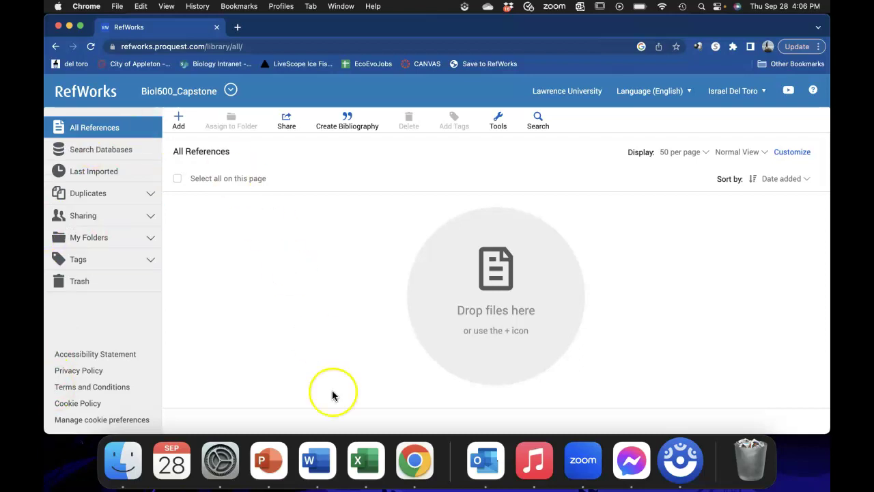
Step: Search the PubMed database for "Urban Beekeeping"
left_click(101, 159)
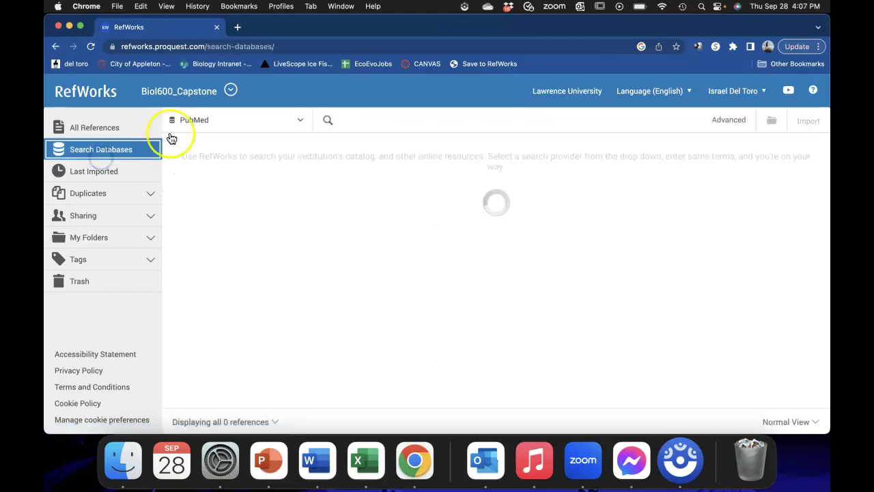
left_click(427, 128)
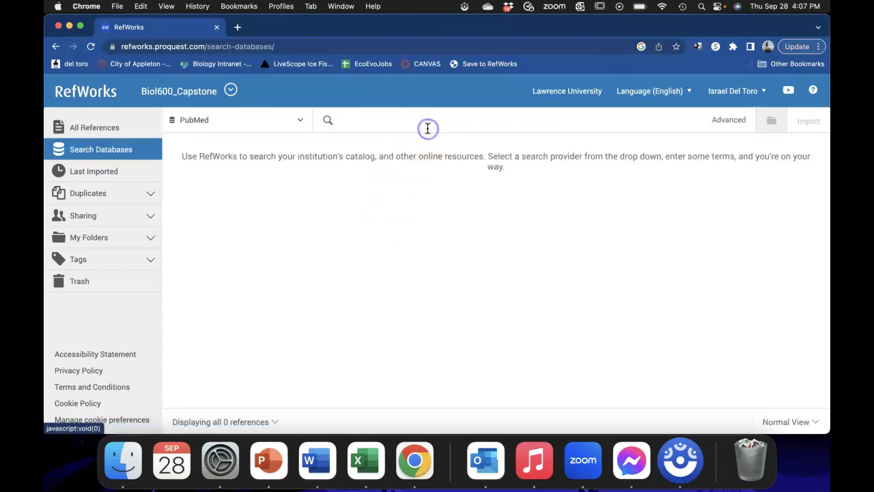
type("Urban Be")
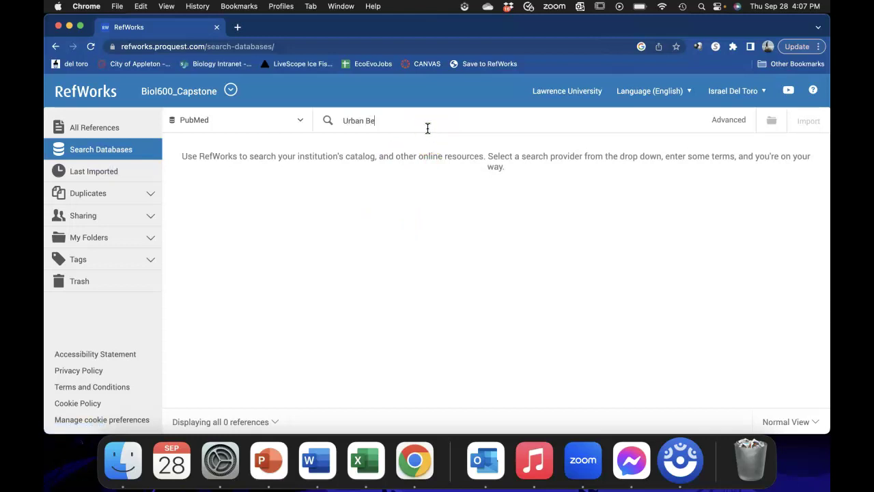
type("ekeeping")
left_click(455, 127)
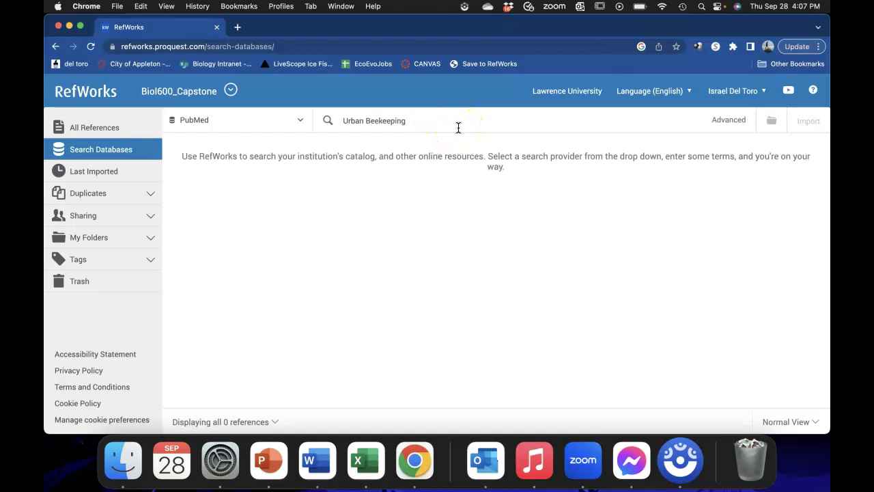
key("Return")
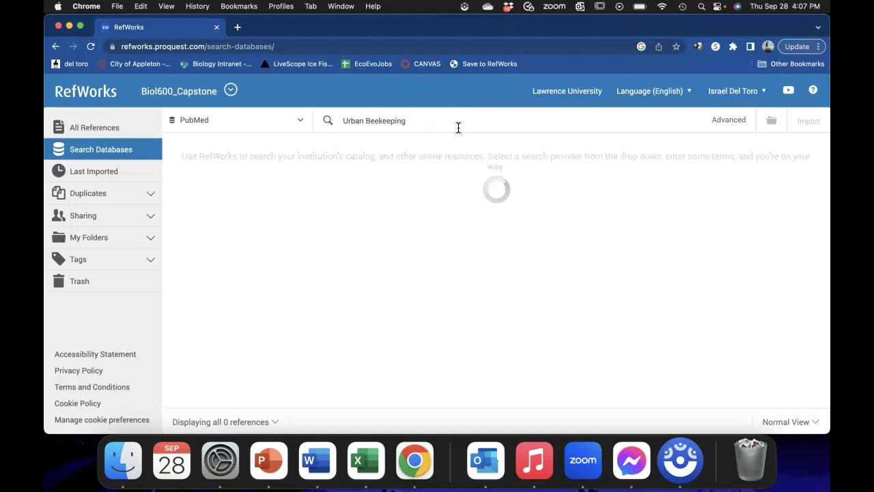
left_click(381, 106)
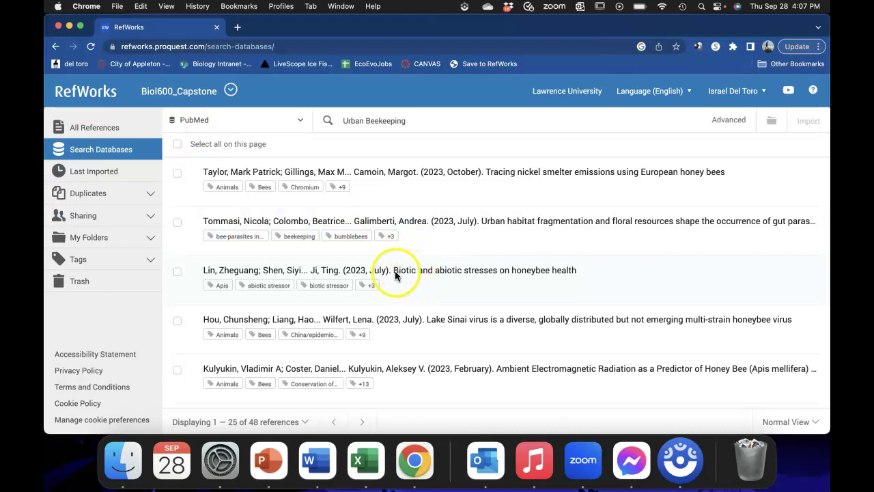
Step: Open the search result "Biotic and abiotic stresses on honeybee health" and mark it as selected
left_click(439, 274)
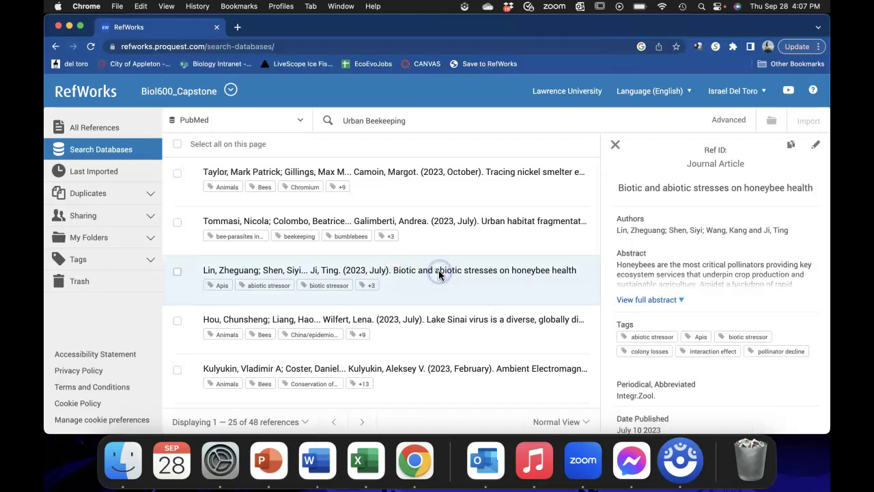
left_click(177, 271)
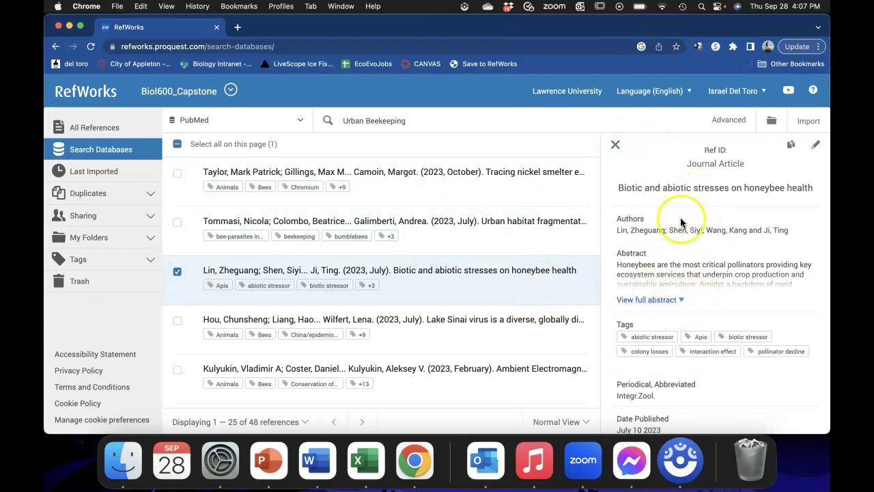
Step: Expand the article's full abstract and examine its publication details down to the notes
scroll(661, 259, "down", 1)
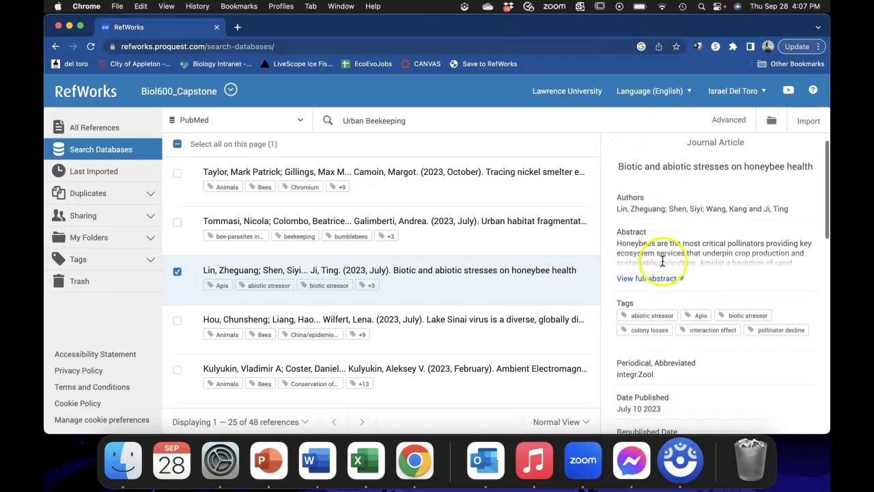
left_click(673, 279)
scroll(673, 280, "down", 2)
scroll(673, 280, "down", 3)
scroll(672, 278, "up", 1)
scroll(670, 276, "down", 5)
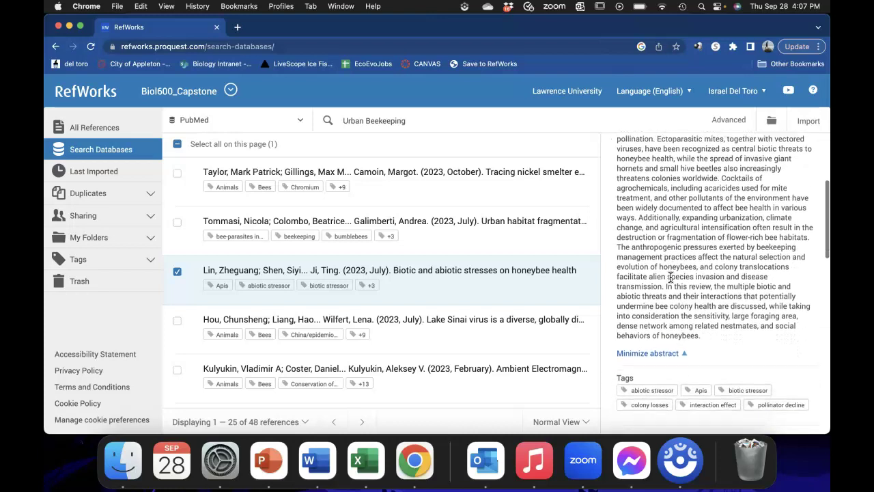
scroll(670, 278, "down", 2)
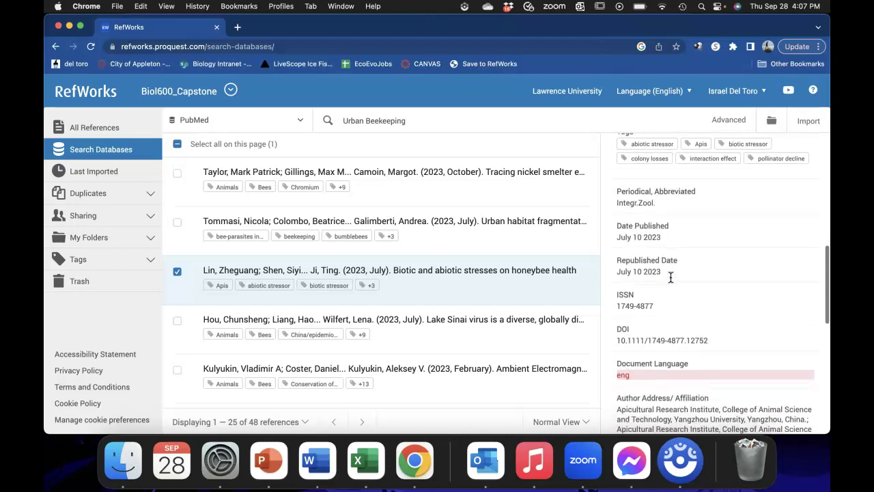
left_click(665, 312)
scroll(665, 313, "down", 8)
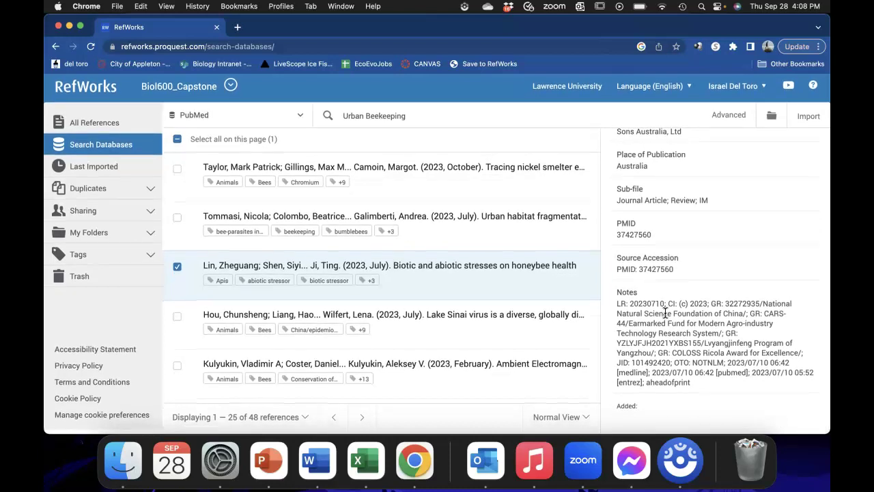
left_click(681, 175)
scroll(683, 185, "up", 1)
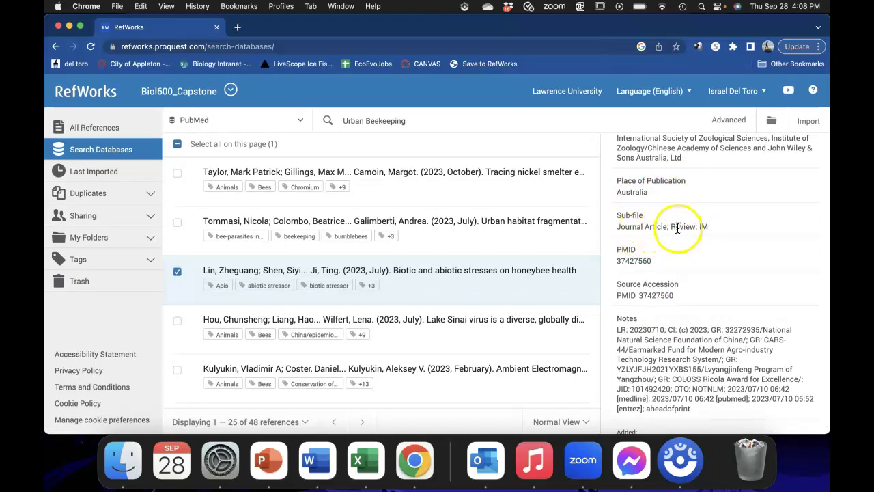
scroll(647, 235, "up", 15)
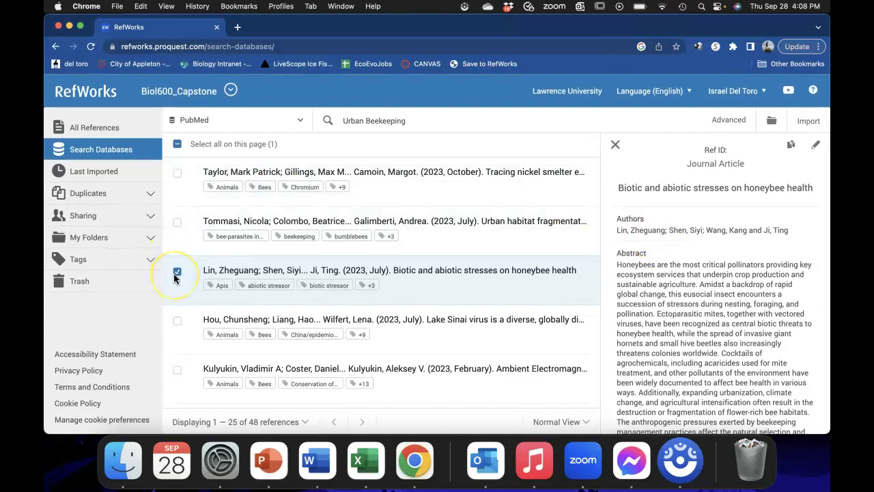
Step: Import the selected honeybee article into the project and open its record among all references
left_click(797, 130)
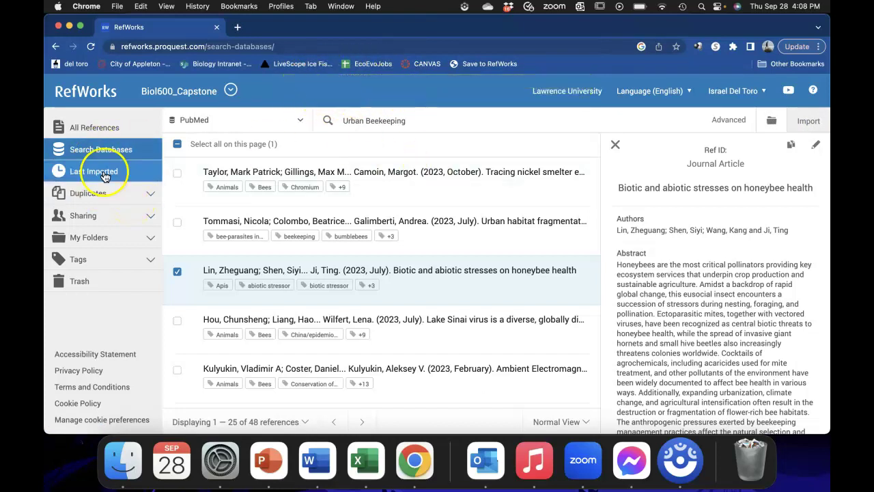
left_click(104, 132)
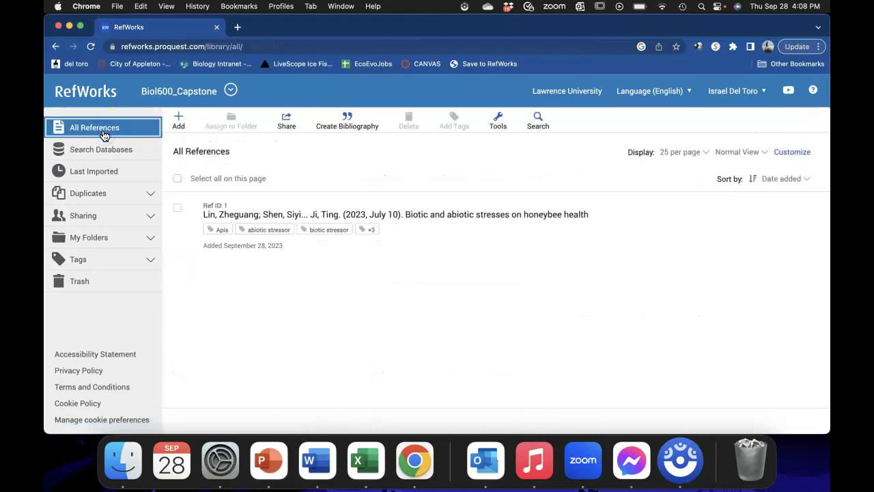
left_click(269, 222)
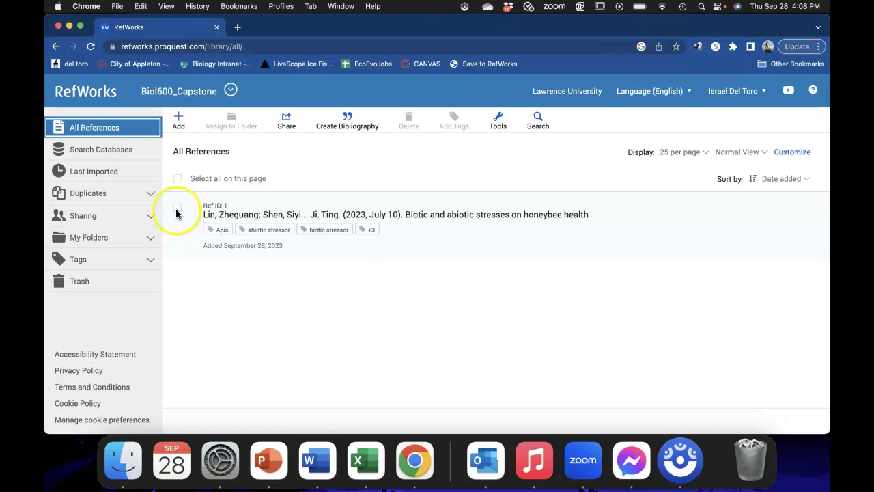
left_click(459, 218)
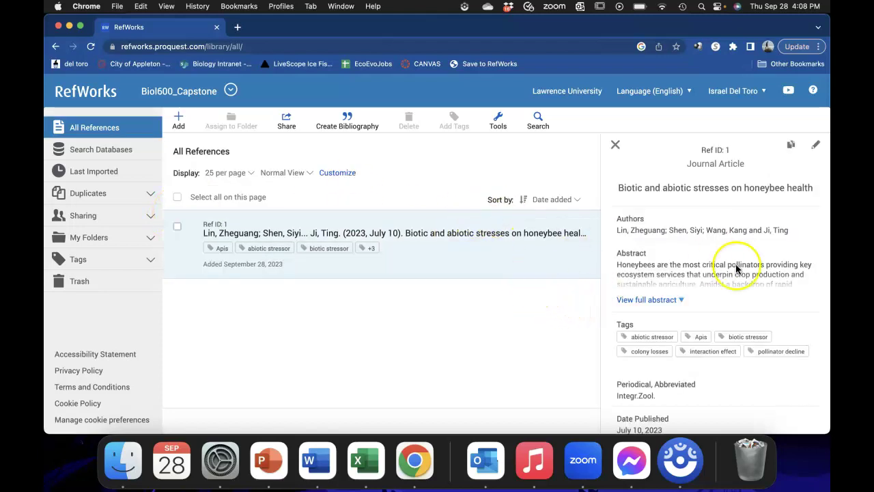
scroll(735, 269, "down", 5)
scroll(735, 269, "up", 5)
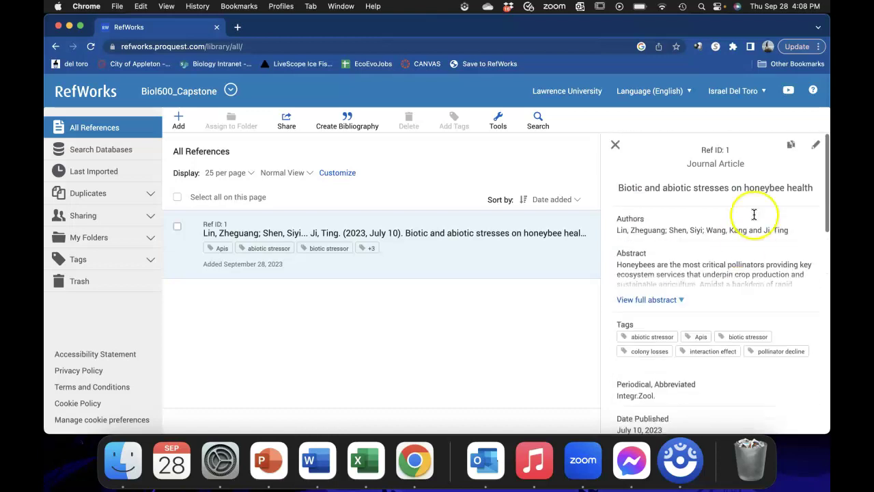
Step: Edit the honeybee reference and replace its entire notes text with "This paper shows that bunnies poop rainbows."
left_click(815, 145)
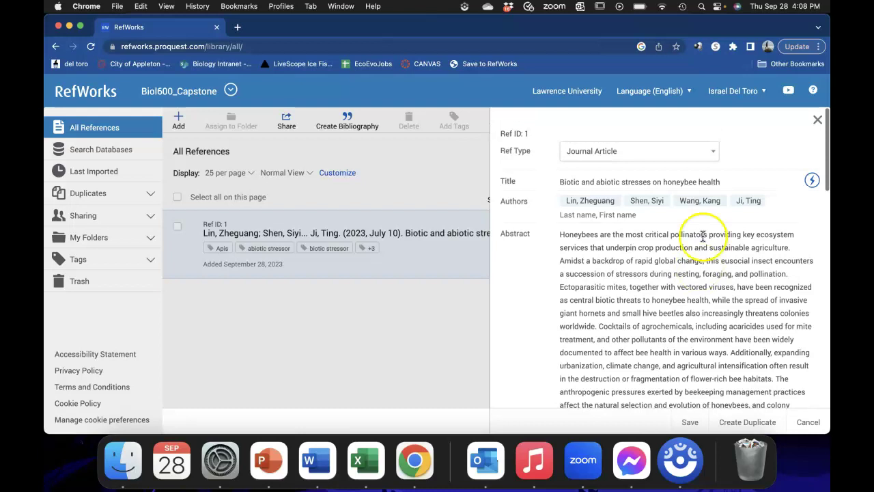
scroll(713, 337, "down", 20)
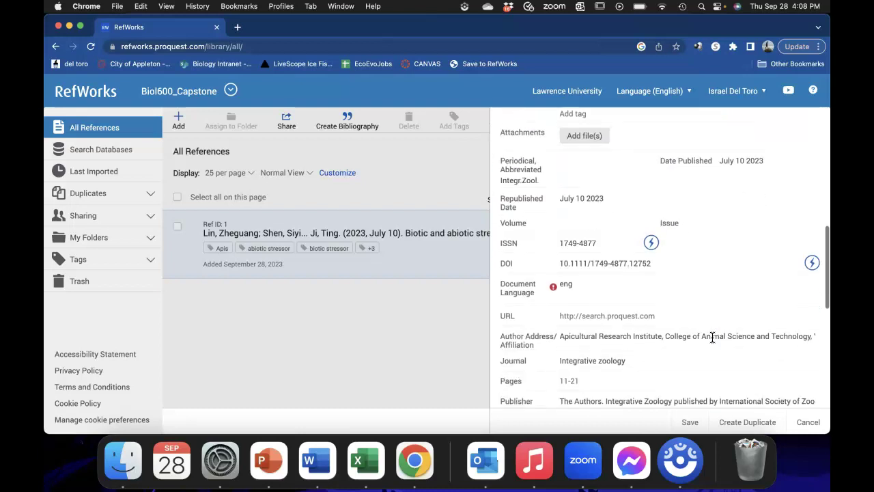
double_click(597, 202)
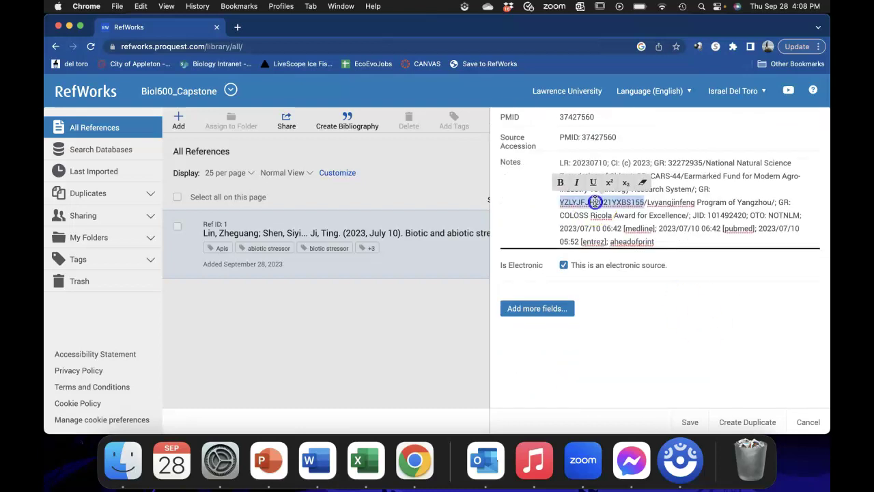
left_click(661, 239)
double_click(661, 240)
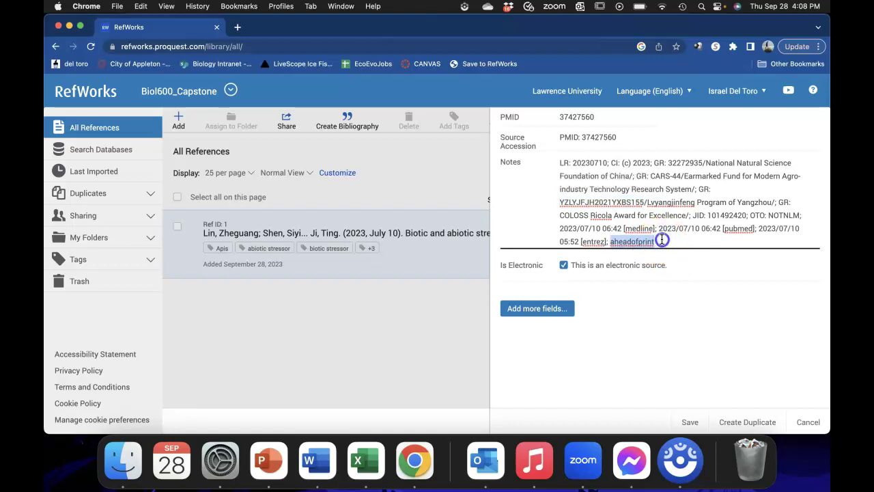
left_click(549, 184)
left_click_drag(557, 162, 673, 237)
left_click(676, 237)
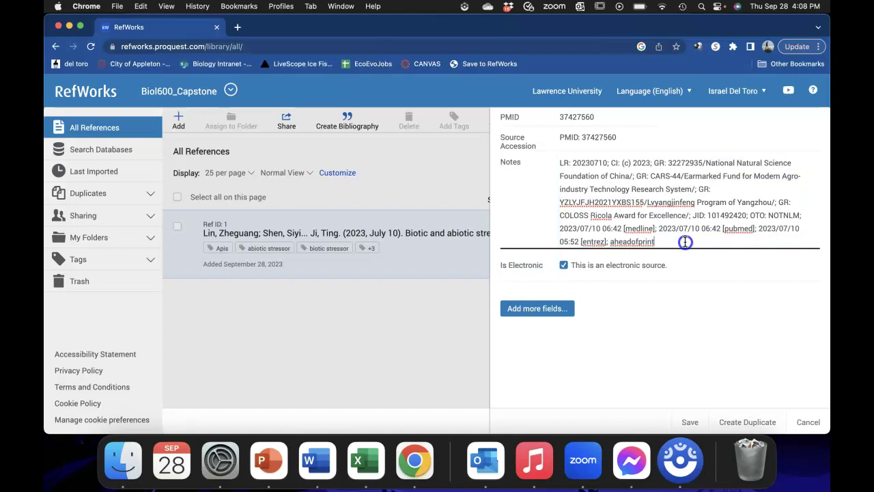
key("BackSpace")
key("BackSpace")
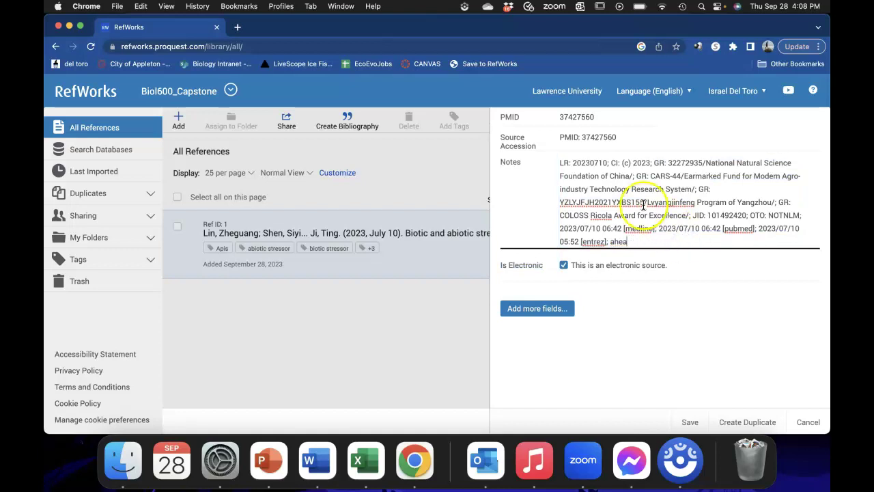
left_click(562, 162, "shift")
key("BackSpace")
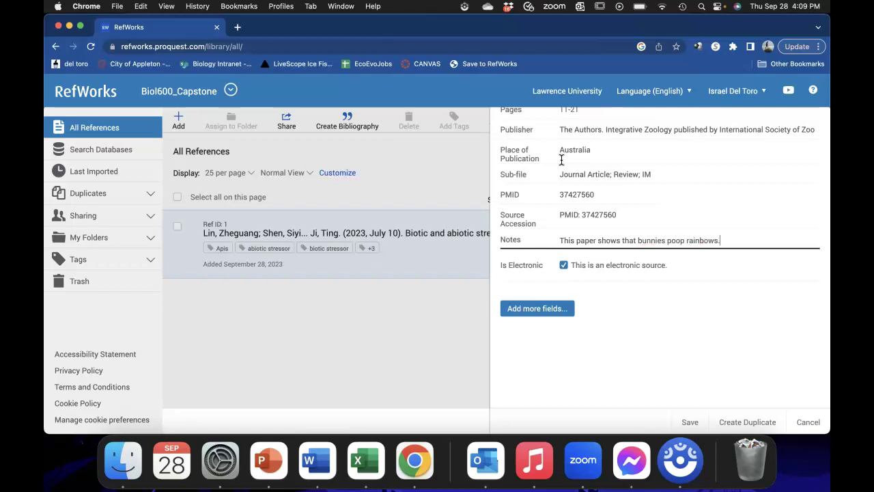
Step: Save the edited honeybee reference and check the notes at the end of its record
scroll(700, 348, "up", 1)
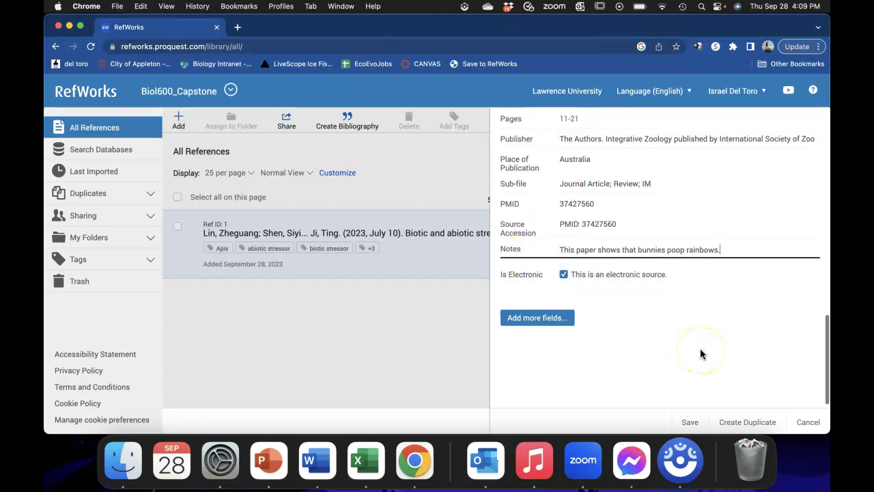
scroll(699, 353, "up", 3)
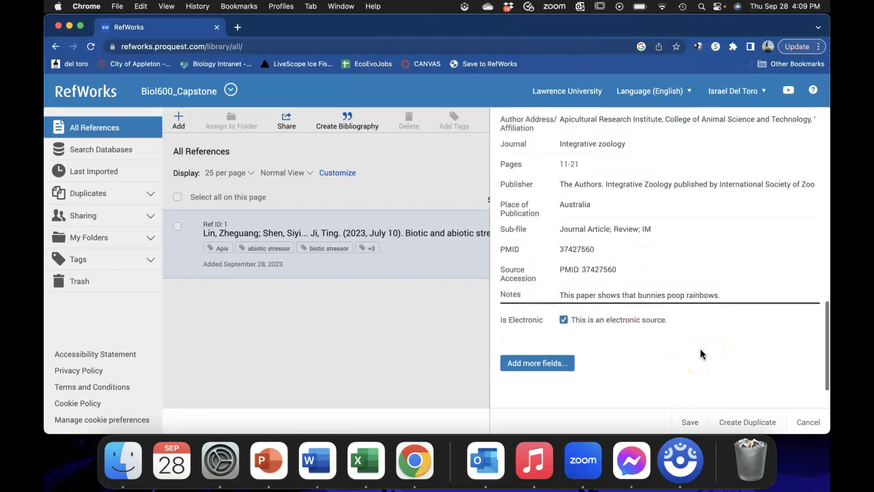
left_click(685, 422)
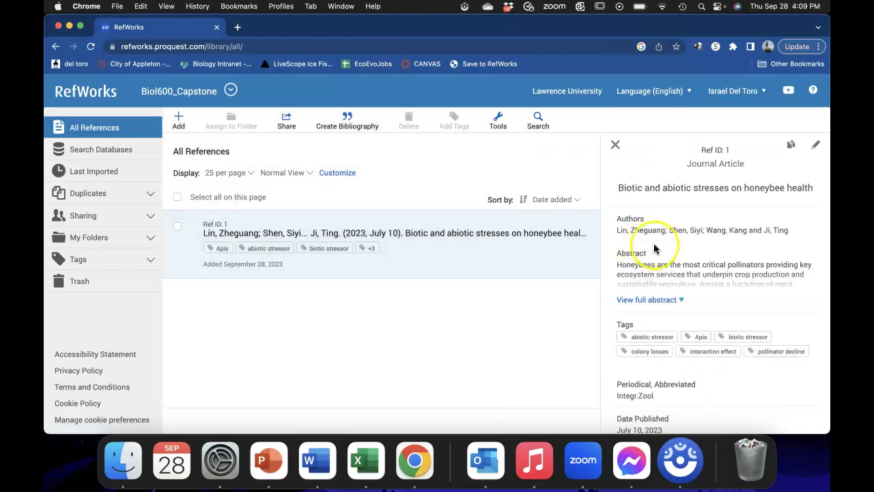
scroll(713, 287, "down", 10)
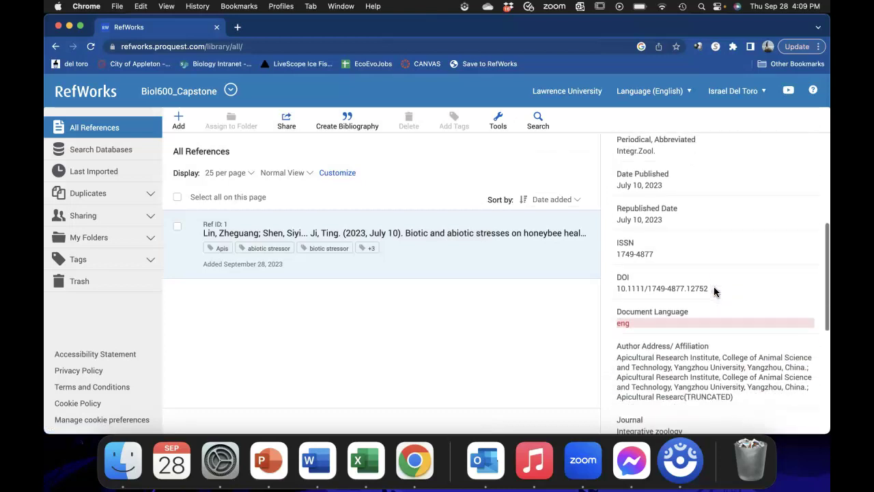
scroll(714, 287, "down", 2)
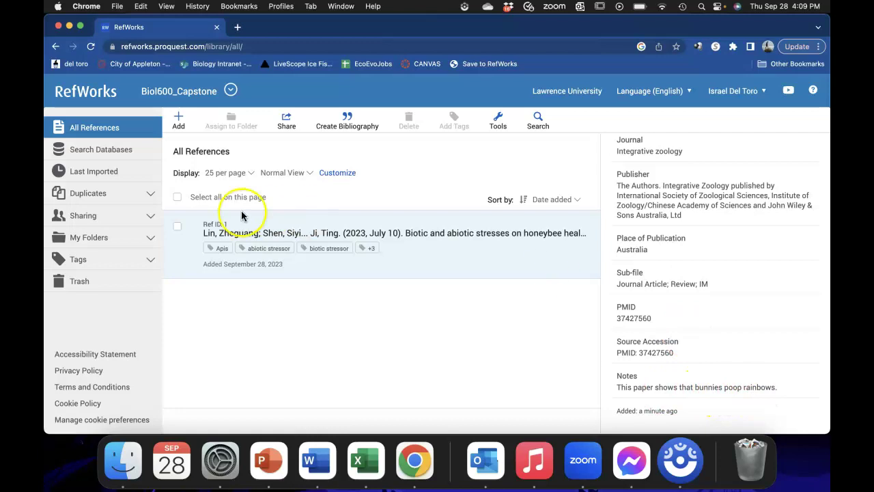
Step: Search the PubMed database for "Urban bee biodiversity"
left_click(148, 158)
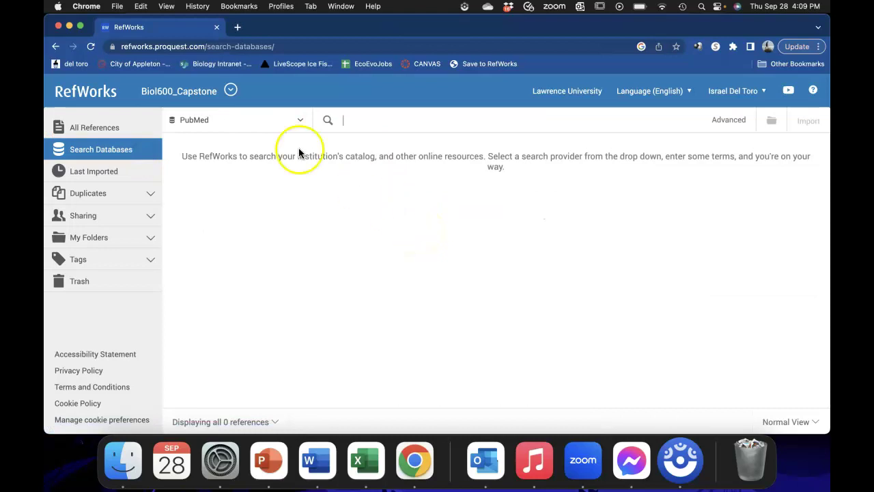
left_click(354, 126)
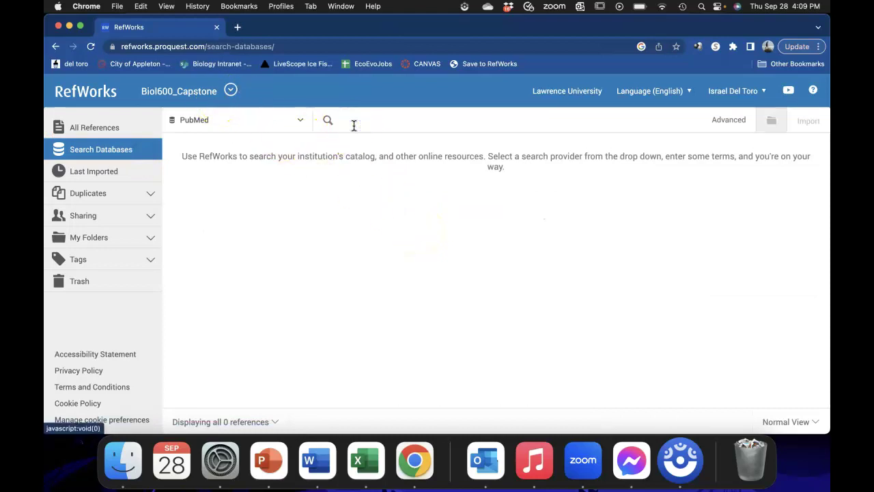
left_click(354, 126)
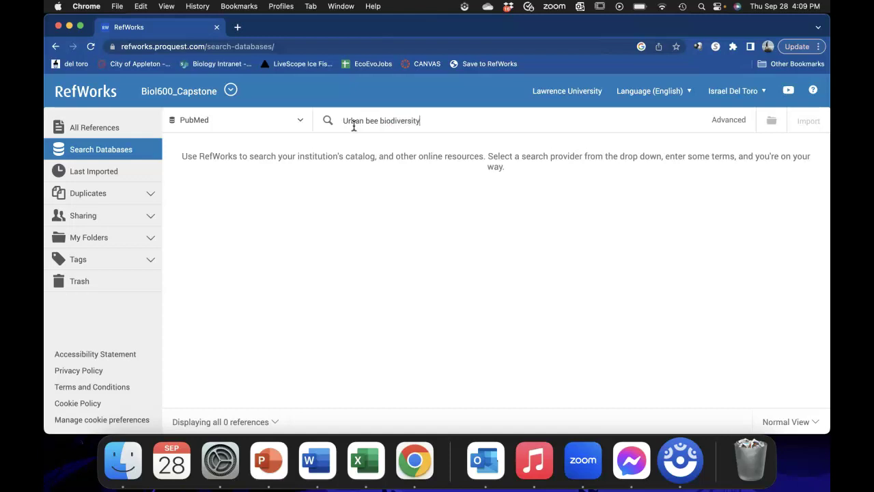
key("Return")
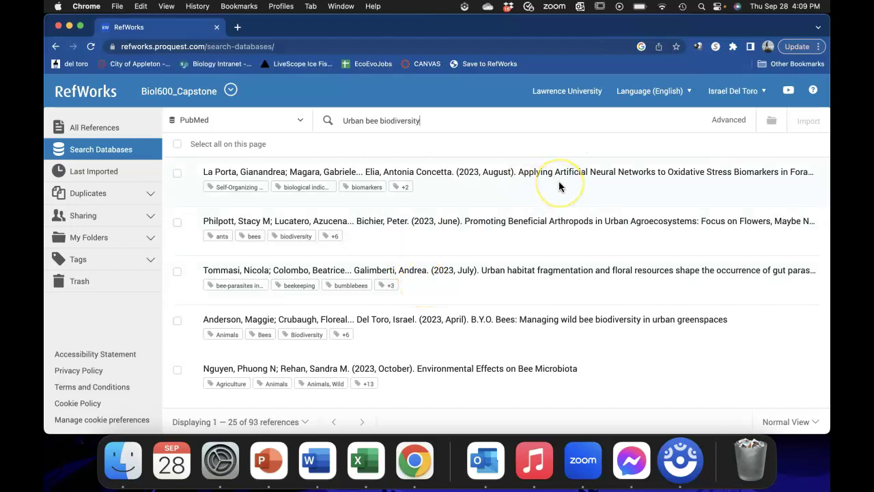
Step: Mark the result "Promoting Beneficial Arthropods in Urban Agroecosystems" as selected and examine its publication details and full abstract
left_click(506, 179)
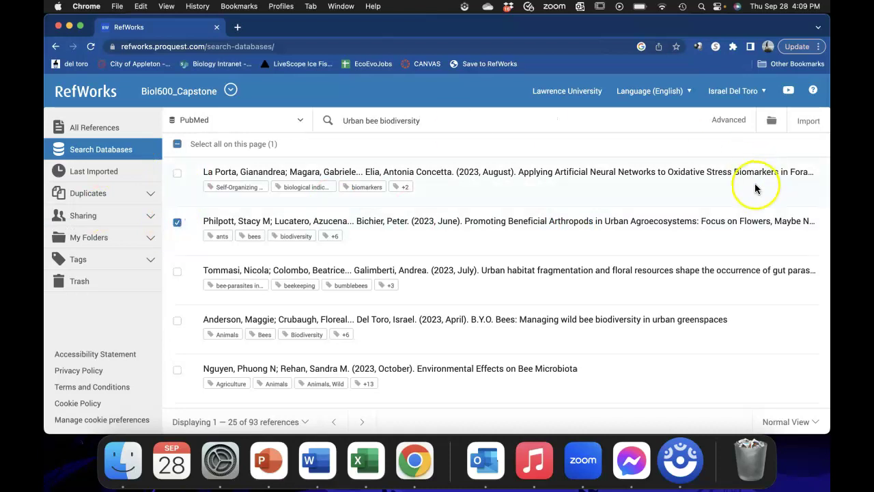
left_click(566, 229)
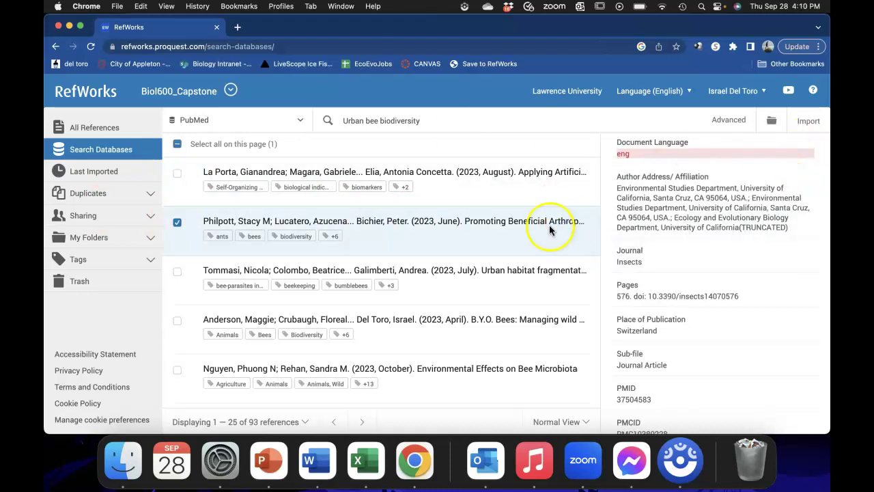
scroll(726, 289, "down", 7)
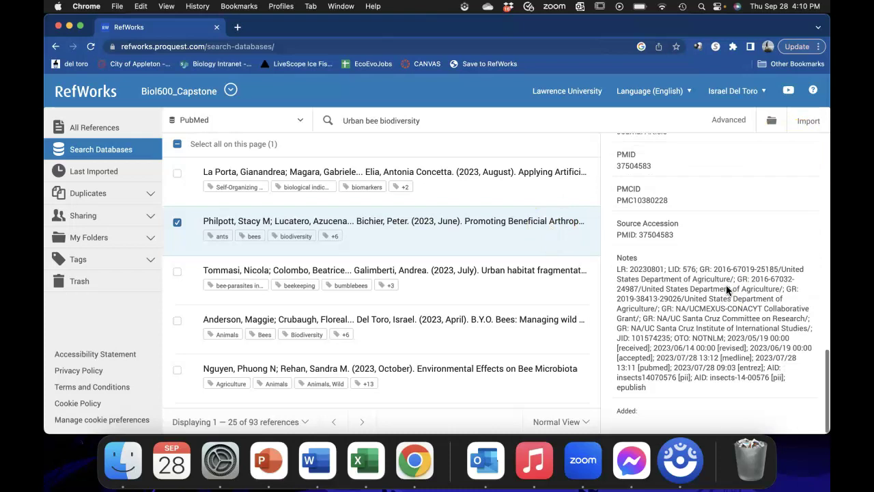
scroll(727, 289, "up", 6)
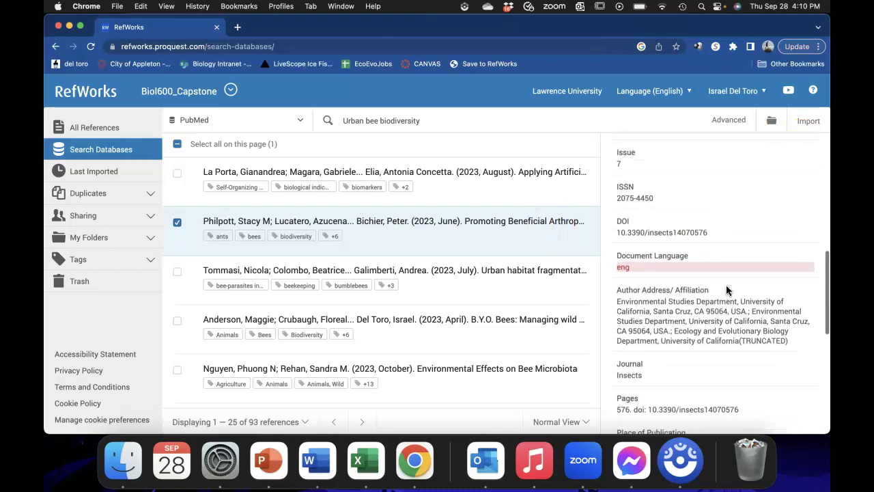
scroll(726, 290, "up", 5)
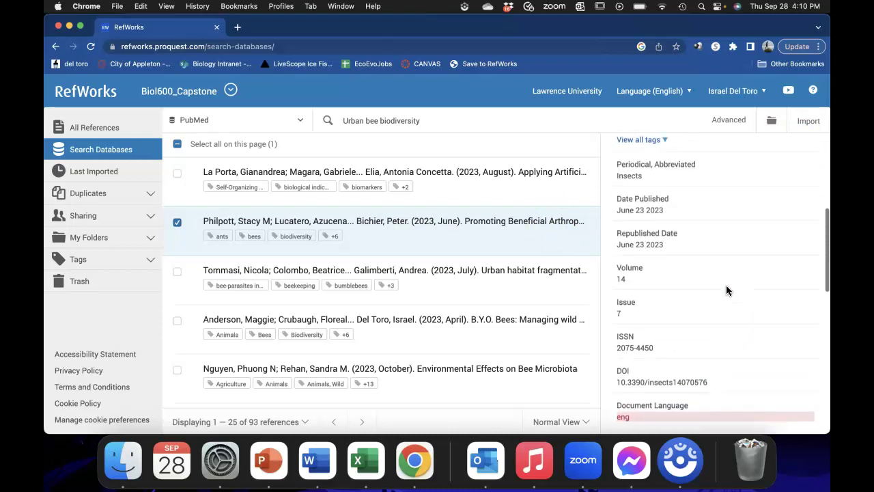
scroll(726, 286, "up", 3)
left_click(672, 260)
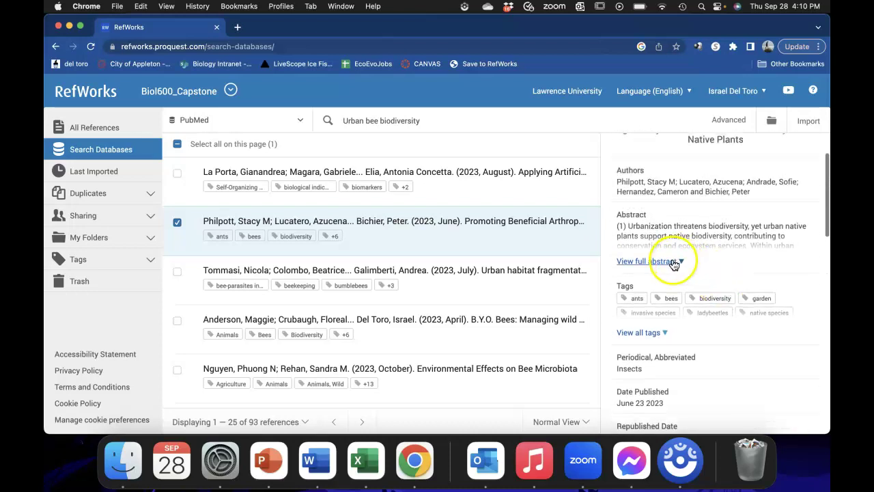
scroll(690, 267, "up", 3)
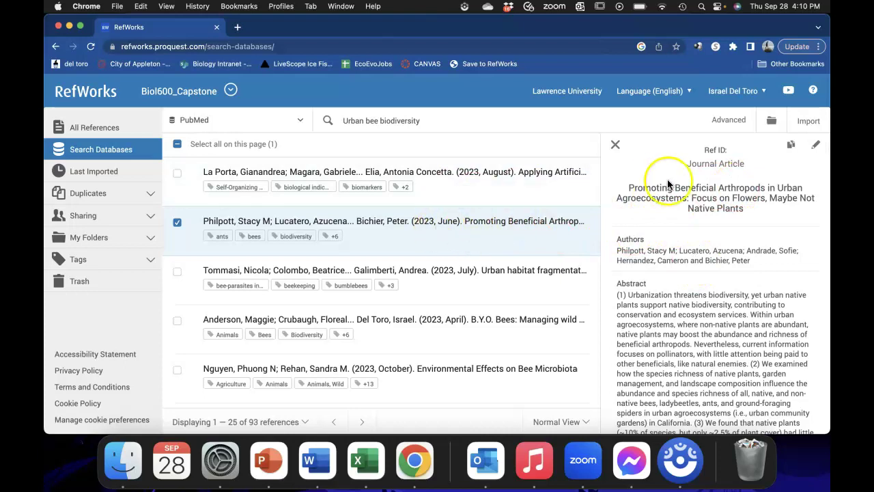
Step: Import the selected arthropods article into the project and review its record among all references
left_click(808, 123)
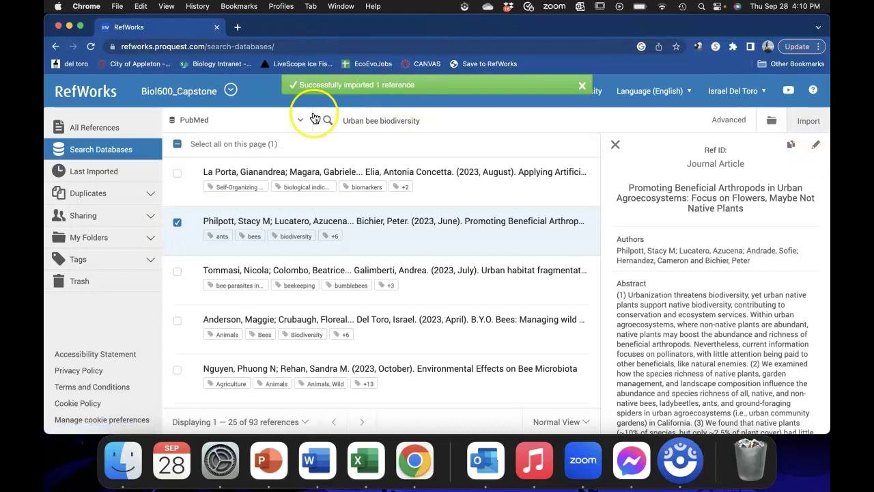
left_click(88, 126)
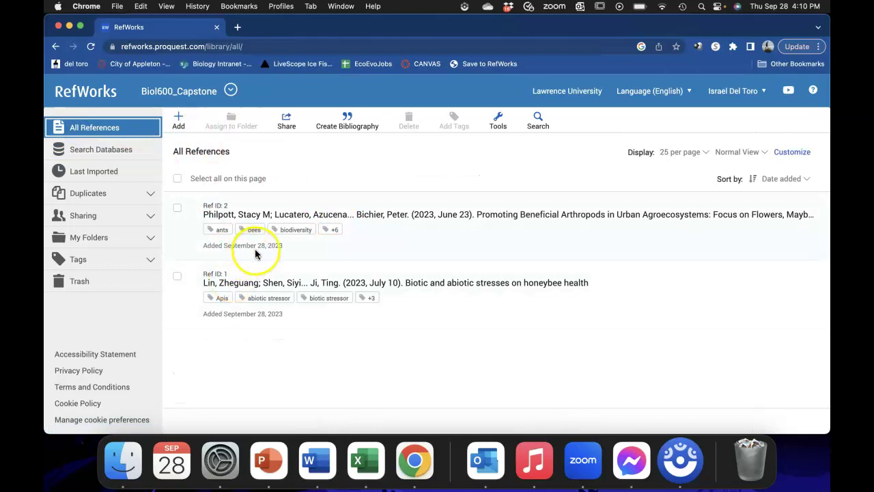
left_click(349, 214)
scroll(774, 326, "down", 5)
scroll(772, 326, "down", 10)
scroll(772, 326, "up", 2)
scroll(772, 320, "up", 10)
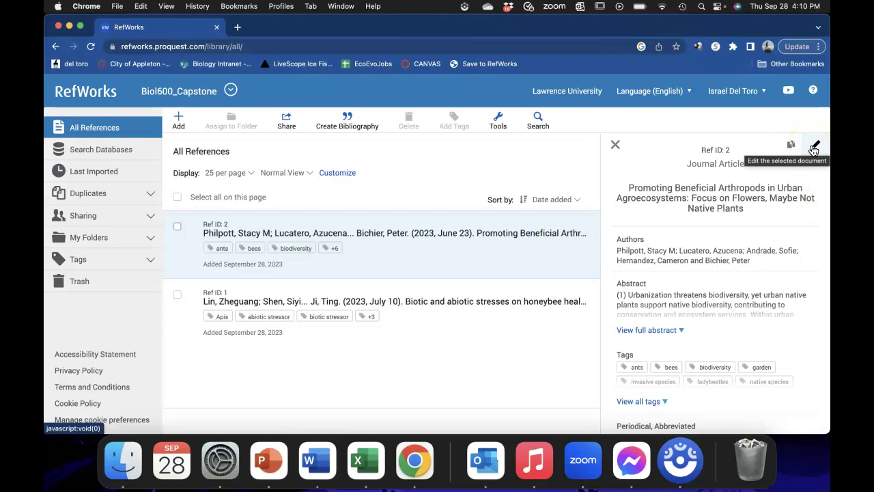
Step: Replace the arthropods reference's entire notes text with the lead author's first name followed by "Rocks! YAY" and save the reference
left_click(177, 226)
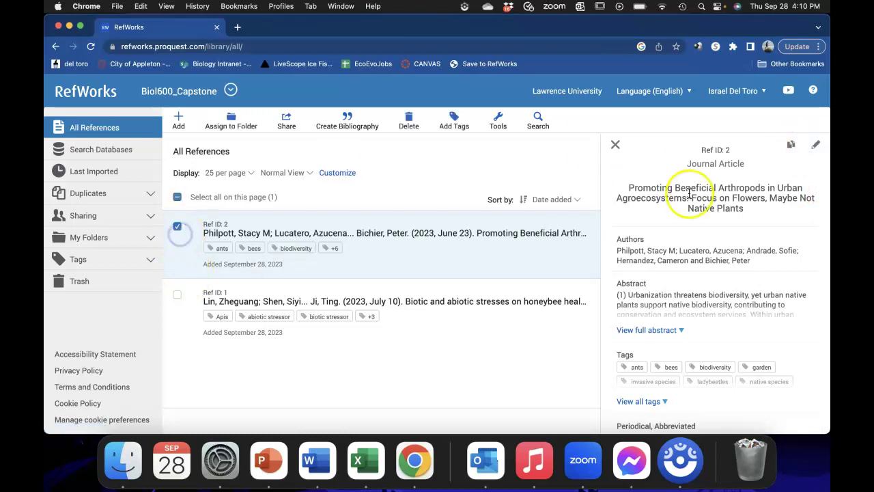
left_click(815, 145)
scroll(741, 295, "down", 10)
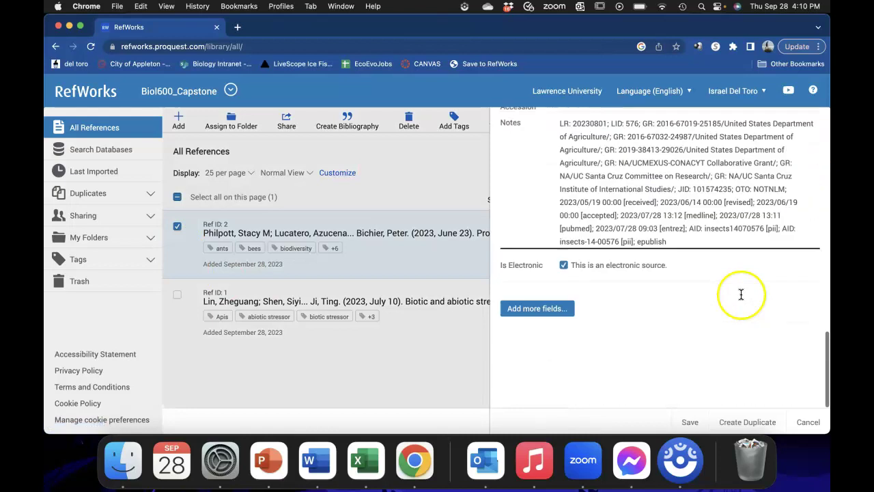
scroll(673, 287, "up", 2)
left_click_drag(658, 301, 560, 179)
type("Stacy Rocks!")
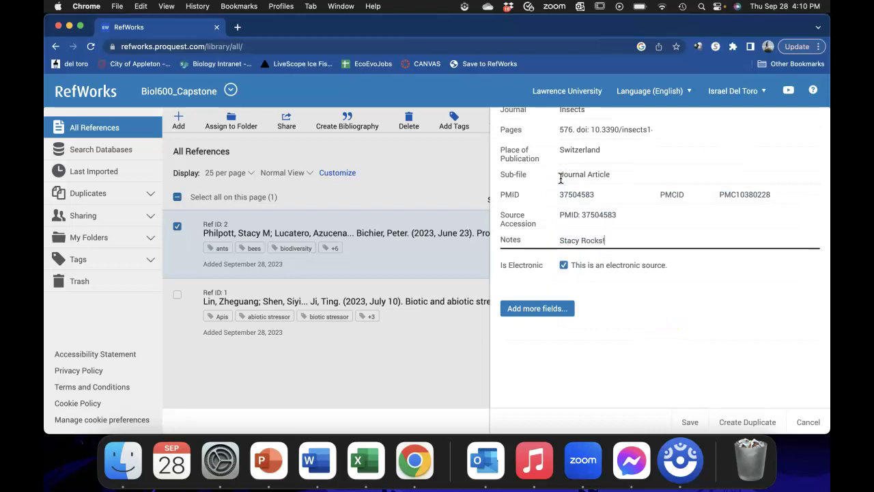
type(" YAY")
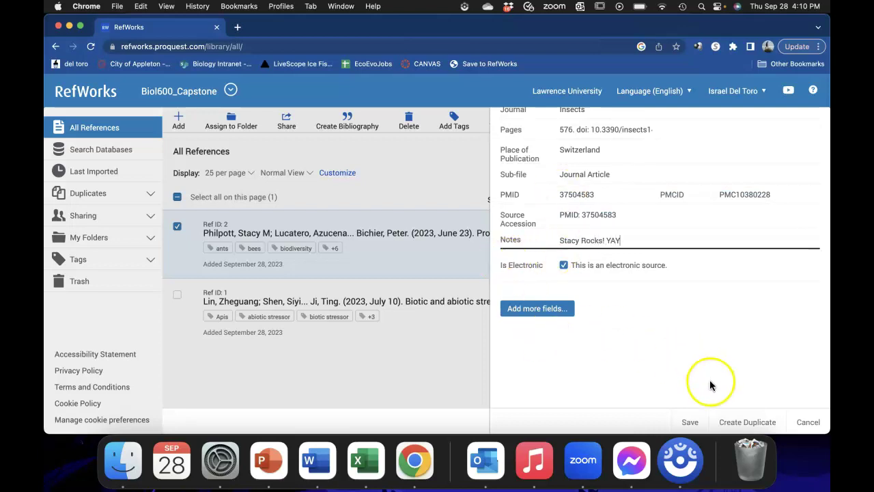
left_click(689, 421)
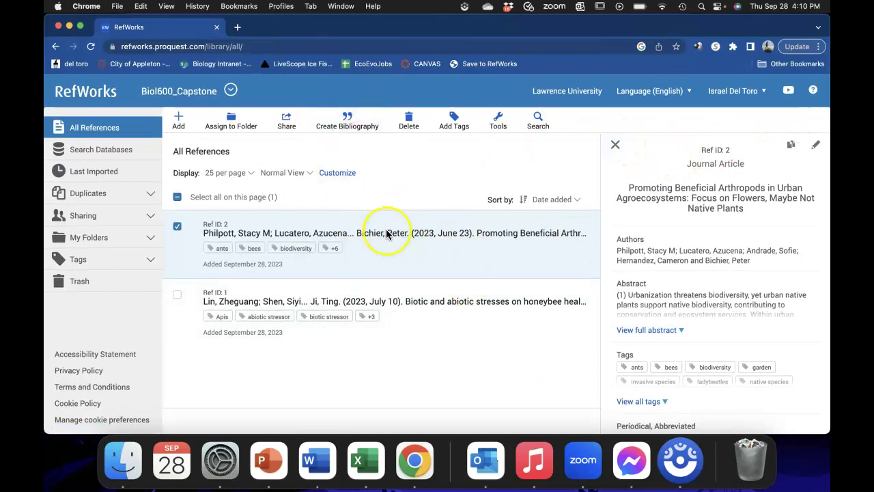
Step: Select both references in the project, close the open record and start Quick cite for them
left_click(176, 299)
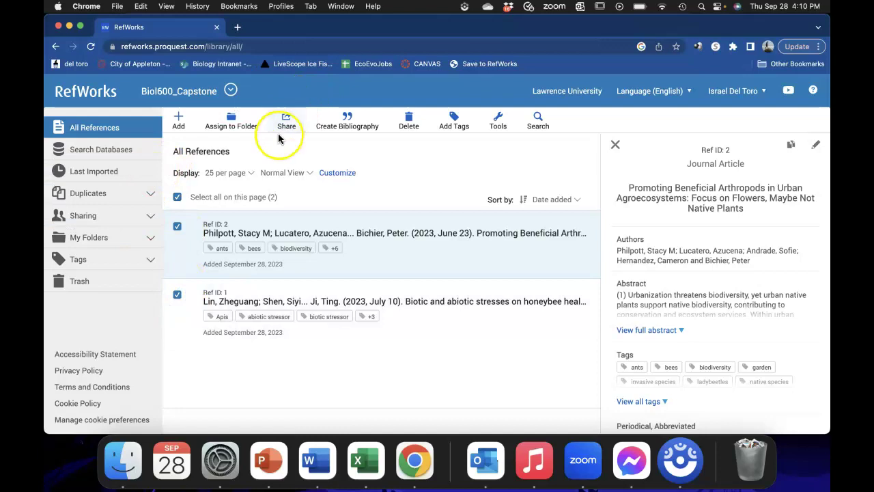
left_click(621, 146)
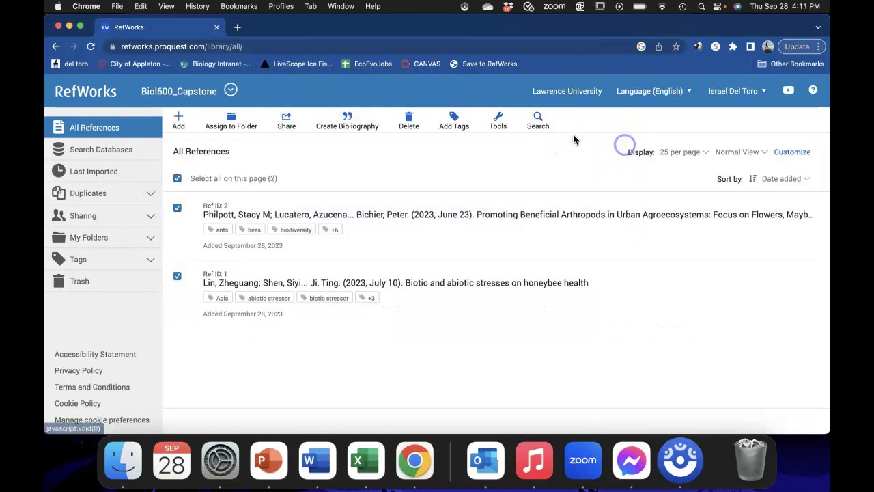
left_click(365, 127)
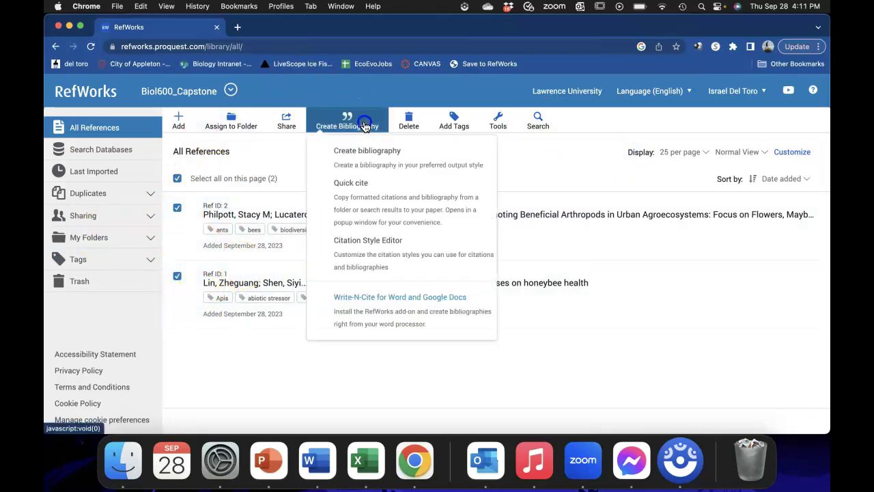
left_click(375, 168)
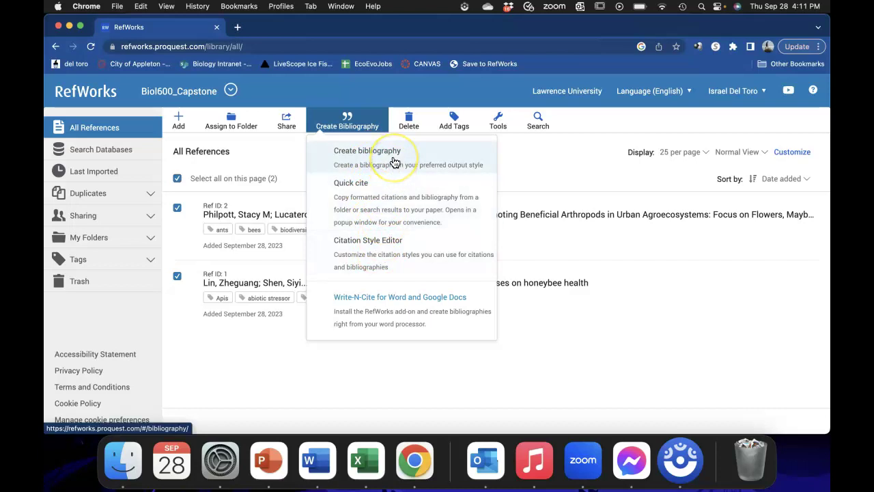
left_click(392, 190)
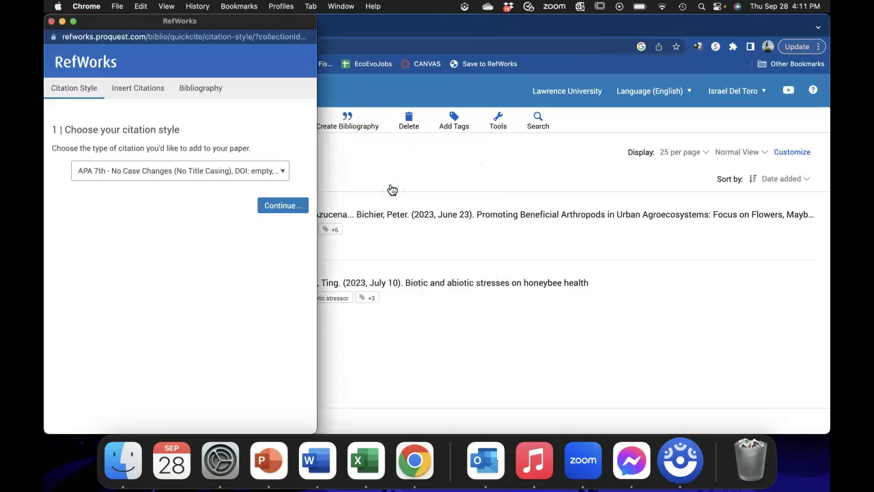
Step: Keep the APA 7th - No Case Changes citation style and generate a combined in-text citation for both references
left_click(201, 182)
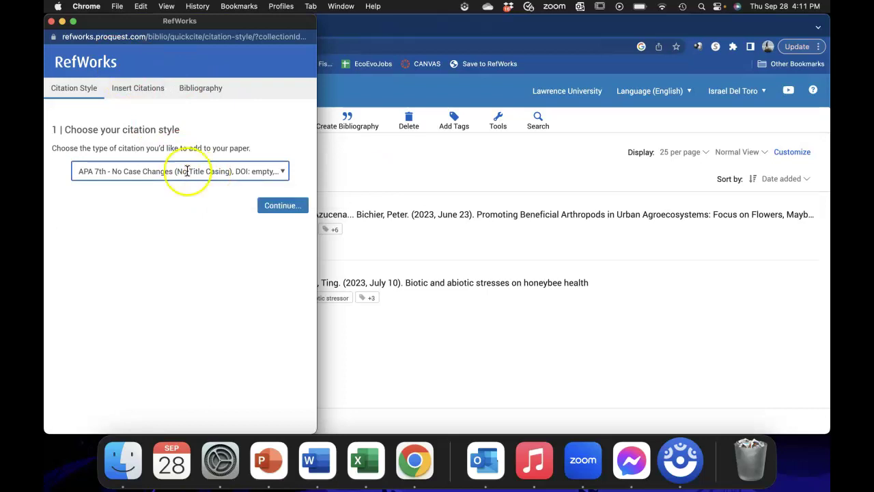
left_click(177, 205)
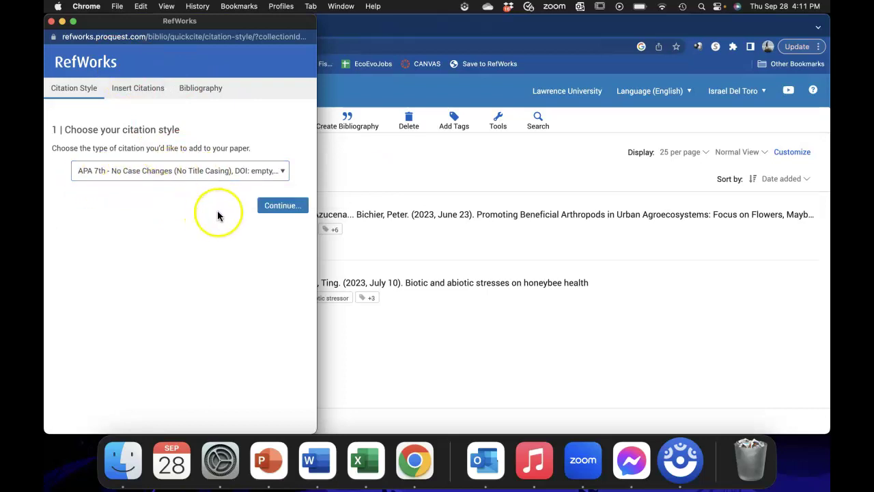
left_click(279, 209)
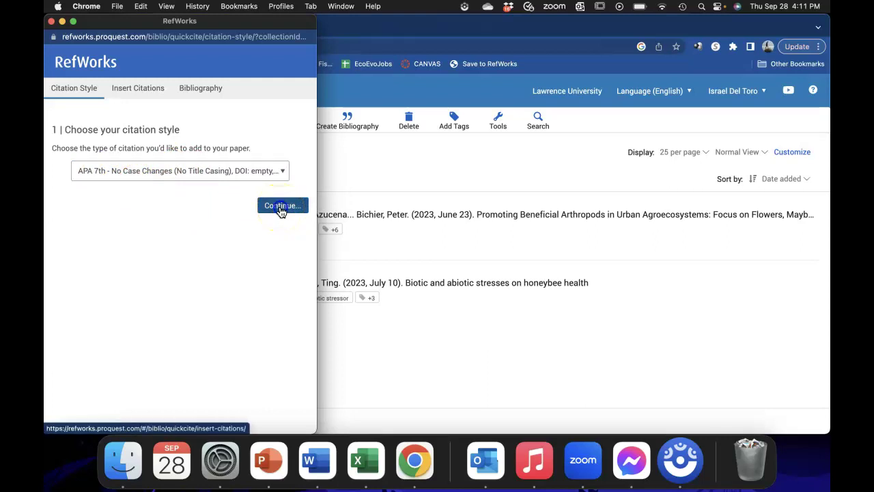
mouse_move(235, 233)
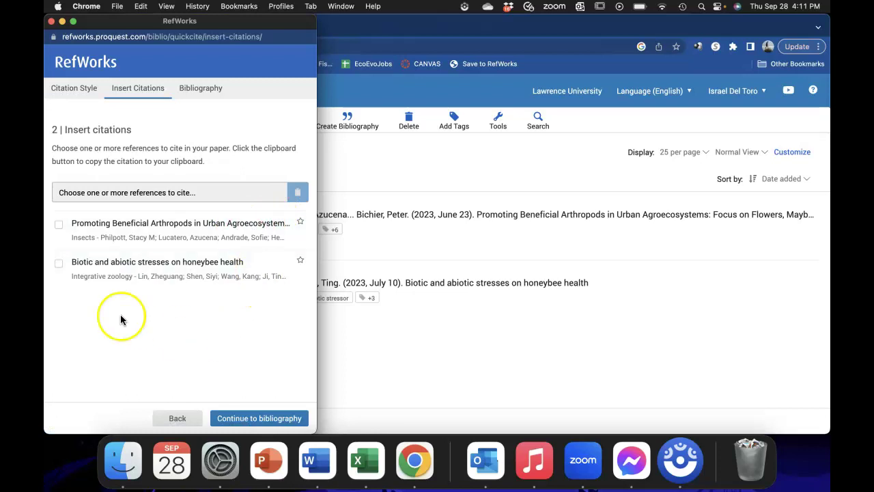
left_click(59, 224)
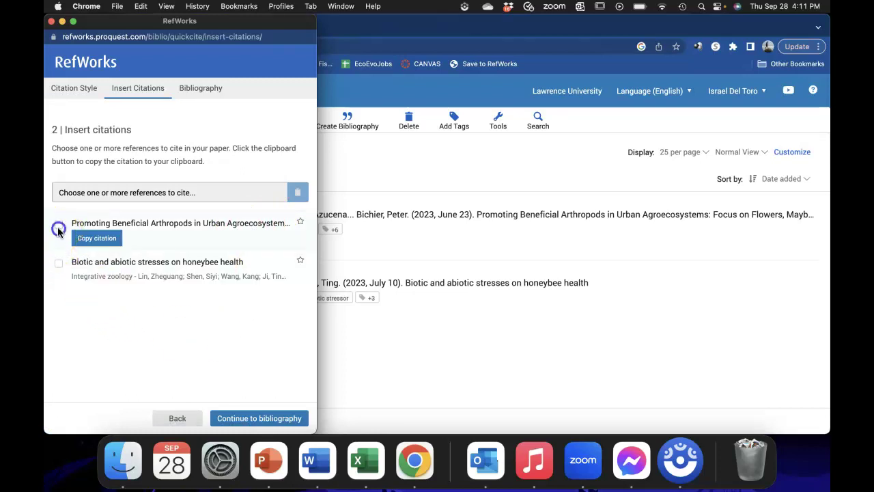
left_click(59, 264)
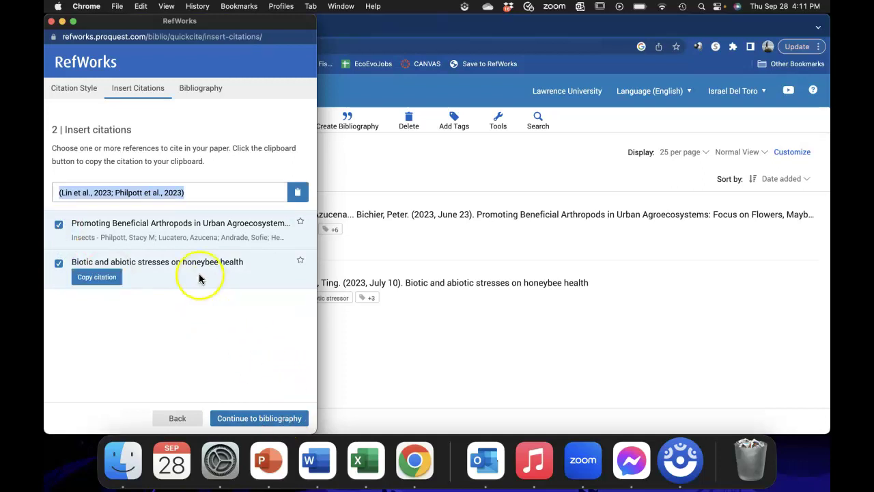
Step: Generate the bibliography for both references, review it and copy all of it to the clipboard
left_click(265, 418)
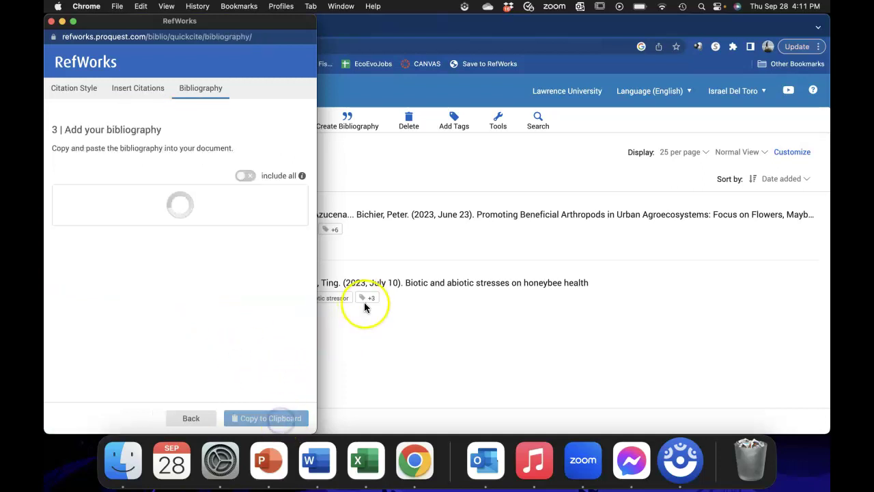
scroll(209, 275, "down", 3)
scroll(208, 275, "down", 15)
scroll(207, 271, "down", 3)
scroll(208, 271, "up", 8)
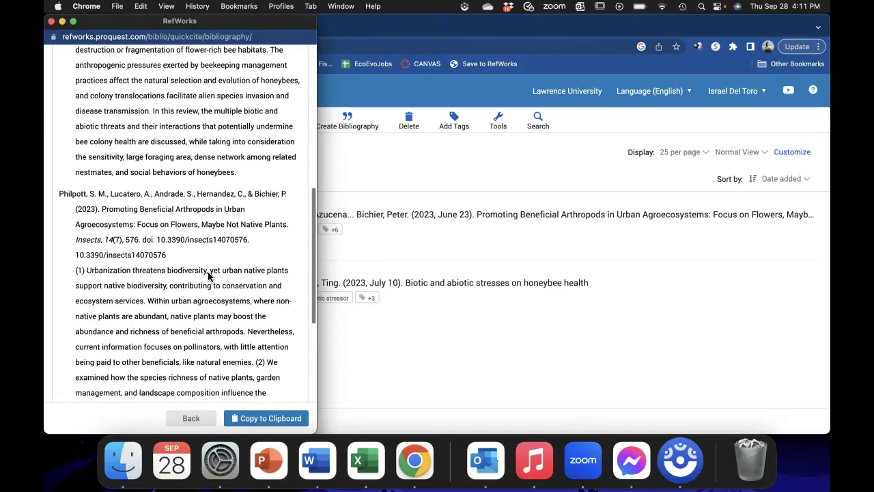
scroll(164, 284, "up", 2)
scroll(164, 285, "up", 9)
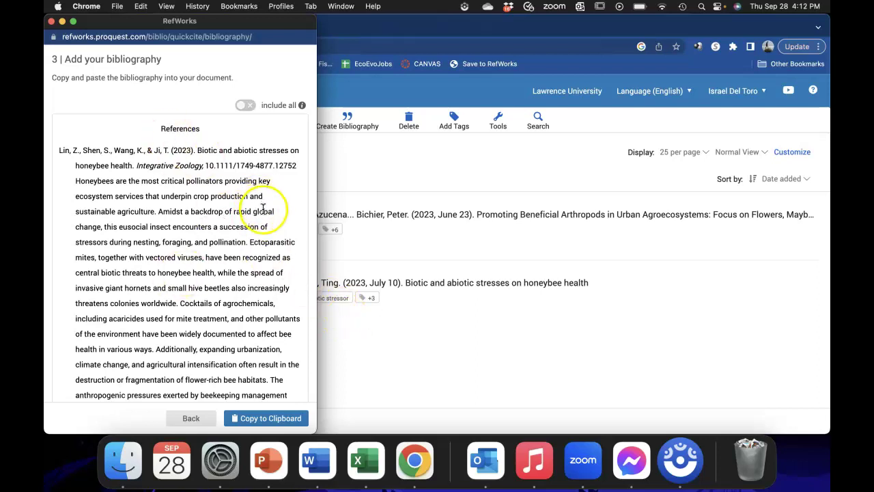
left_click_drag(59, 151, 283, 437)
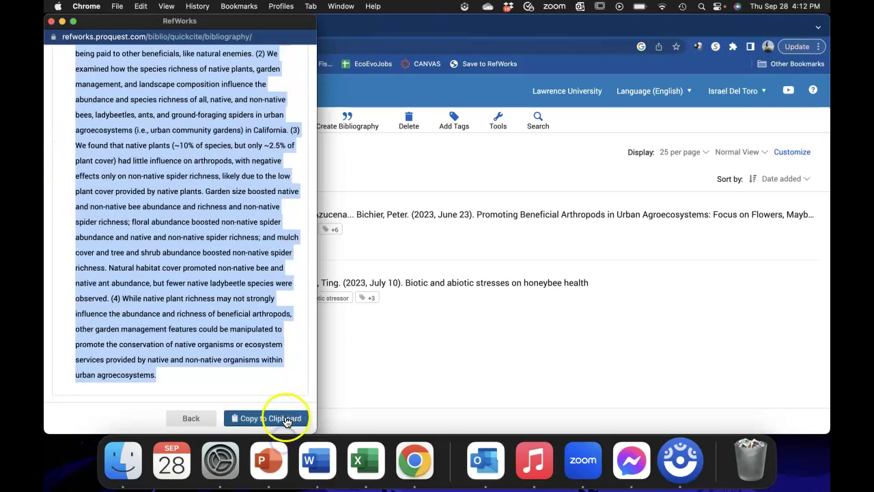
left_click(263, 418)
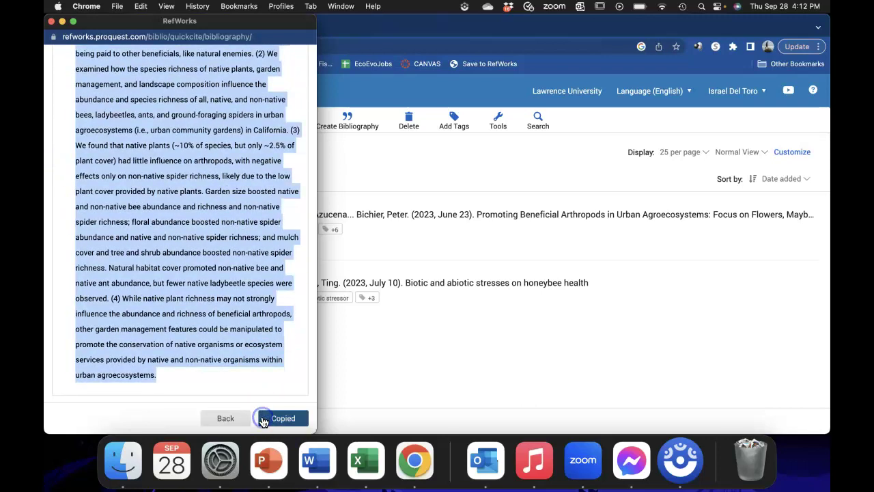
Step: Switch to Word, create a blank document in full screen and paste the copied bibliography into it
left_click(328, 457)
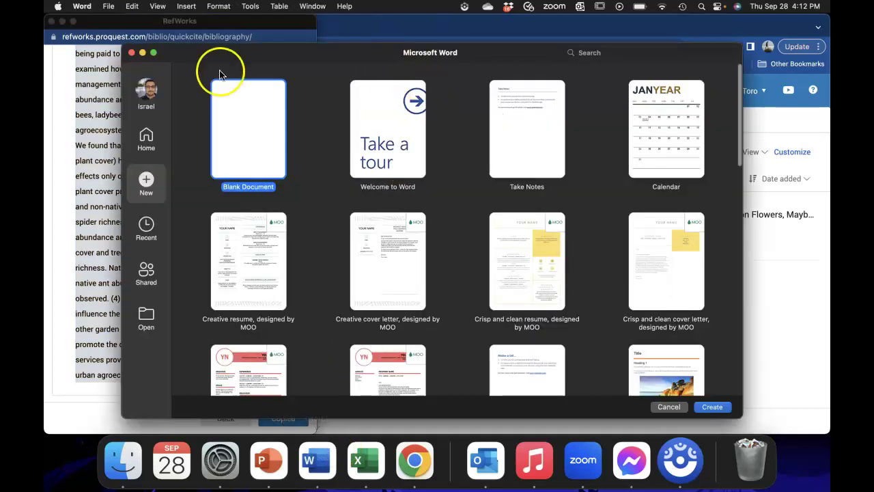
double_click(236, 133)
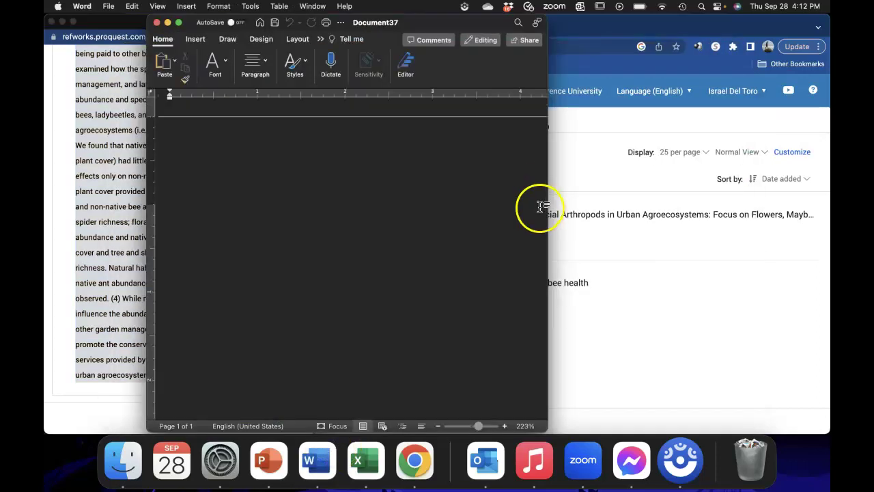
left_click(181, 26)
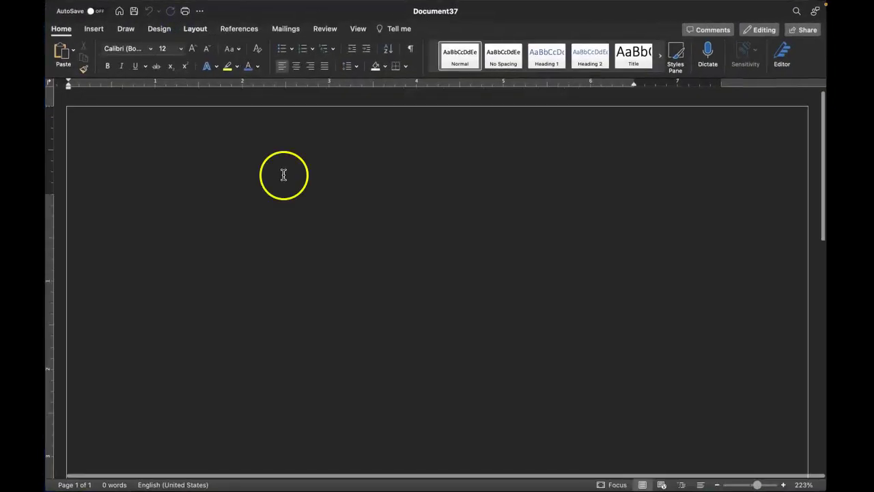
key("super+v")
scroll(338, 260, "up", 15)
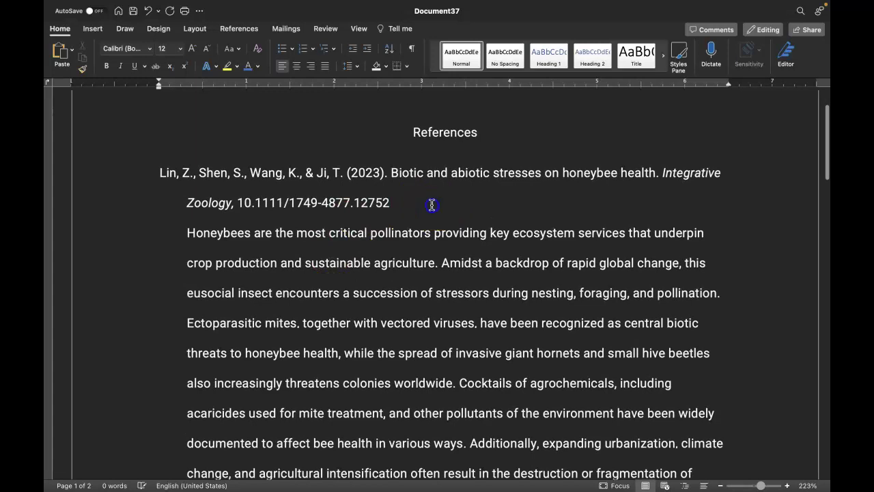
Step: Examine the honeybee and arthropods citations and their abstracts in the pasted reference list
left_click_drag(431, 203, 73, 173)
left_click_drag(192, 179, 416, 214)
scroll(415, 216, "down", 5)
scroll(414, 216, "down", 7)
left_click(674, 336)
left_click_drag(646, 291, 523, 228)
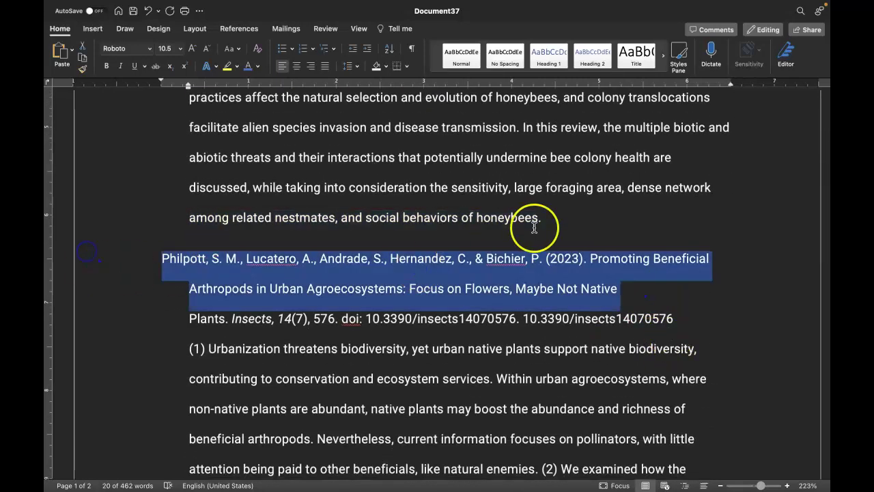
scroll(531, 230, "up", 10)
Step: Insert an empty line below the honeybee citation and highlight the abstract's passage from "Additionally, expanding urbanization" to "fragmentation of"
left_click(437, 204)
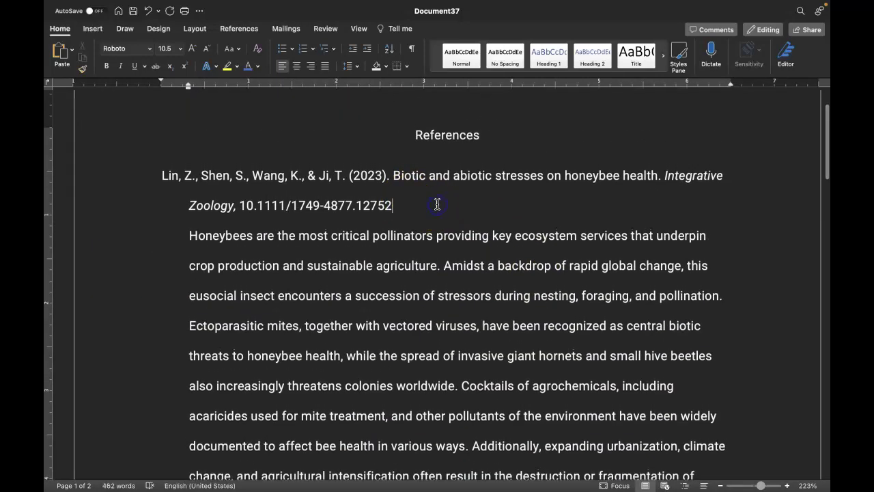
key("Return")
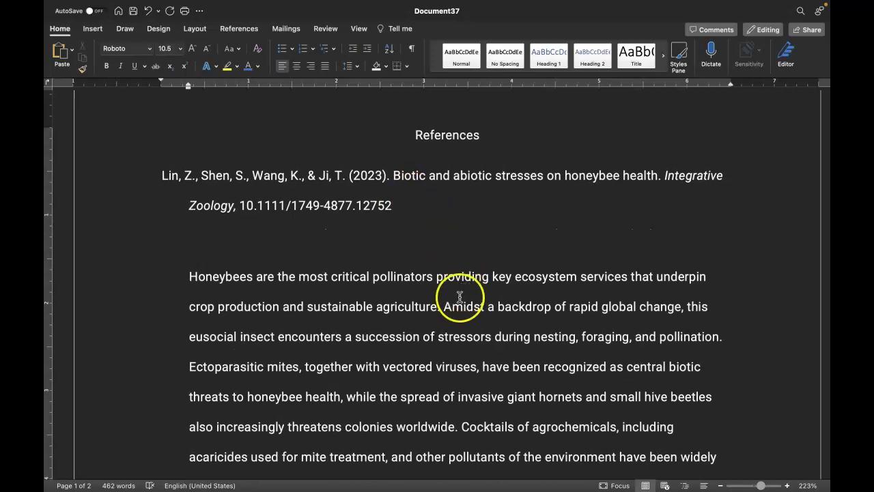
scroll(459, 295, "down", 2)
scroll(459, 297, "down", 1)
left_click_drag(471, 386, 716, 412)
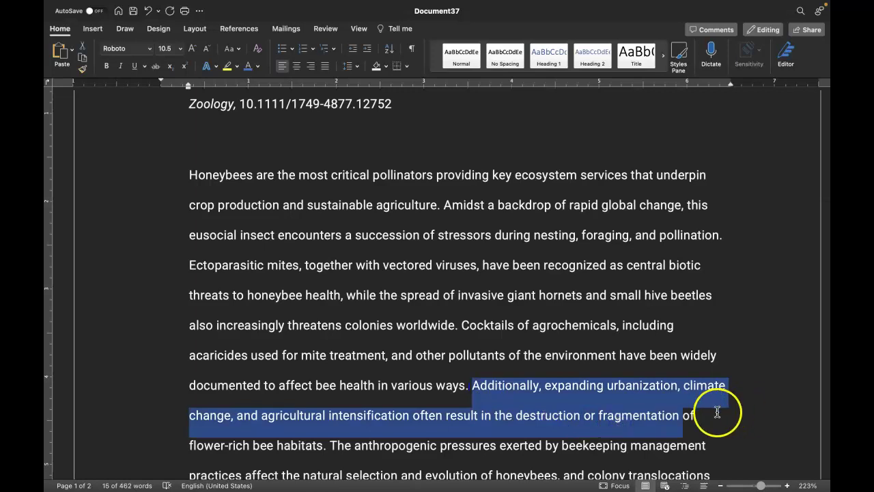
left_click(226, 67)
Step: Add the bullet "THESE ARE THE KEY TAKEHOME POINTS:" on the empty line between the honeybee citation and its abstract
left_click(344, 138)
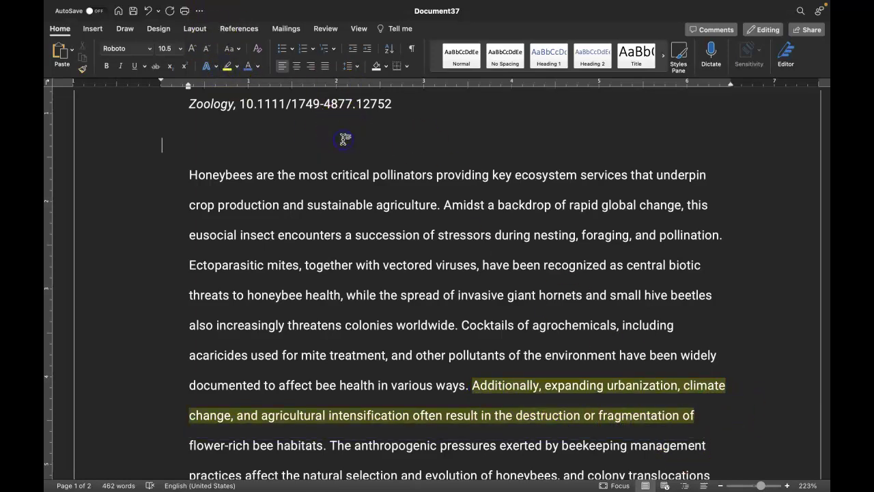
key("Up")
left_click(305, 137)
type("* THE")
key("BackSpace")
key("BackSpace")
type("HESE ARE THE KEY TAKEHOME POINTS:")
key("Return")
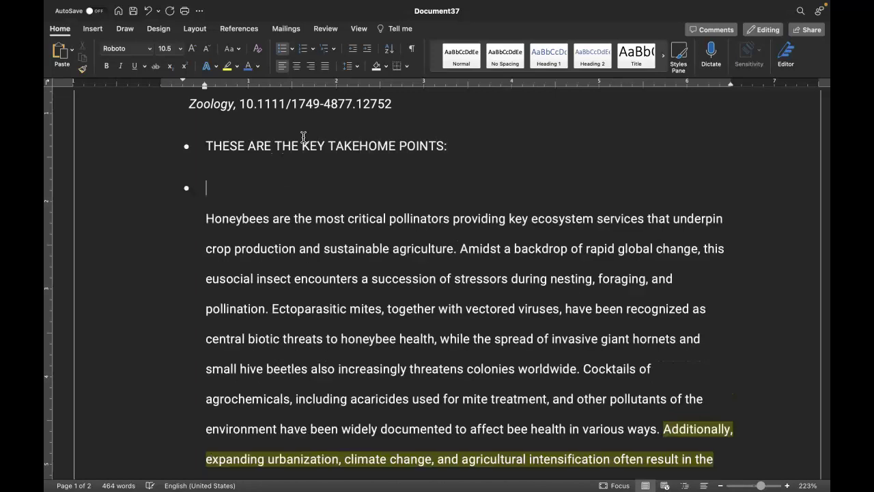
Step: Add two sub-bullets, "1 Bees rock" and one stating that the arthropods lead author's paper is better, ending with "!"
key("Tab")
type("1 Bees rock")
key("Return")
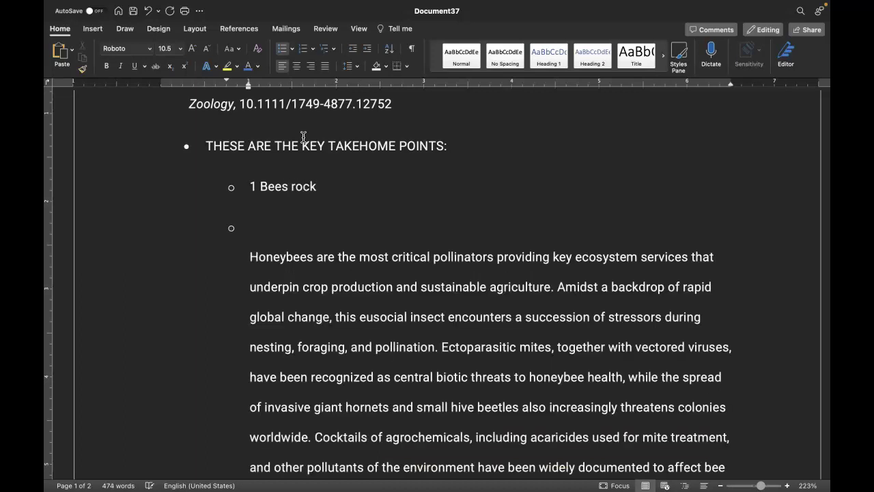
type("Stacy's paper is better")
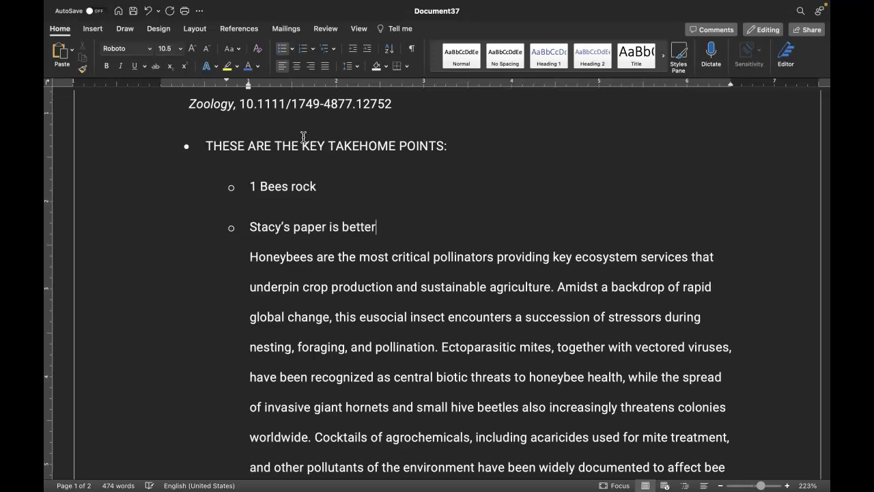
scroll(322, 166, "up", 5)
scroll(328, 166, "down", 5)
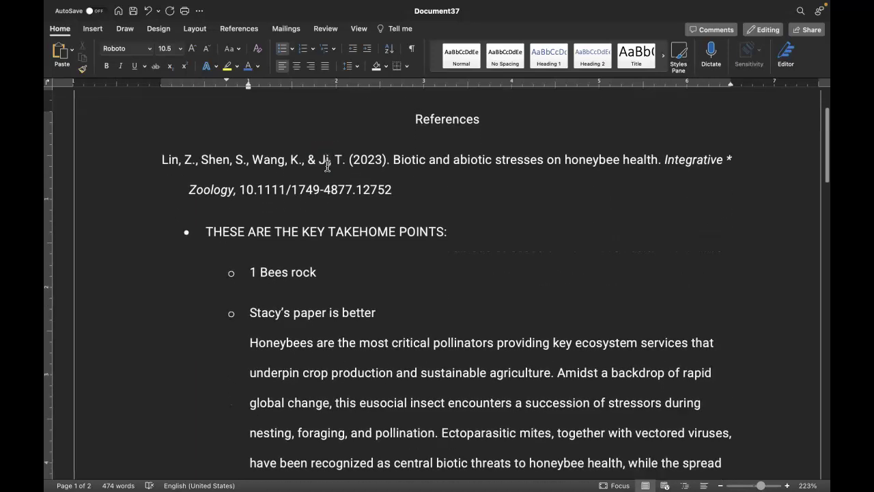
scroll(328, 166, "down", 8)
scroll(327, 166, "up", 10)
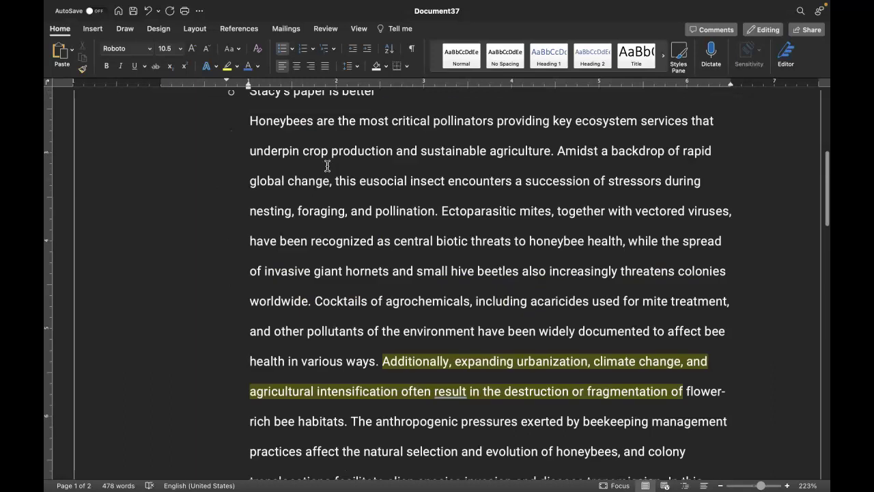
scroll(327, 166, "down", 1)
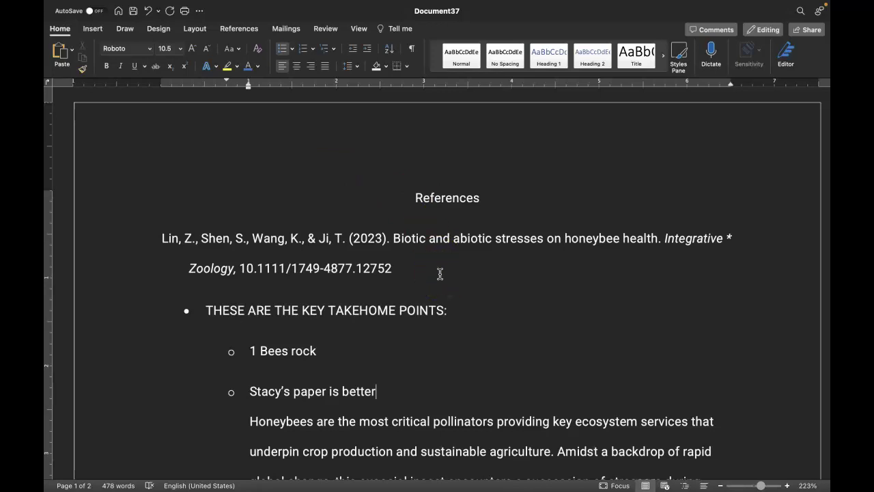
type("!")
Step: Switch back to RefWorks in the browser and look through all references in the Biol600_Capstone project
key("super+Tab")
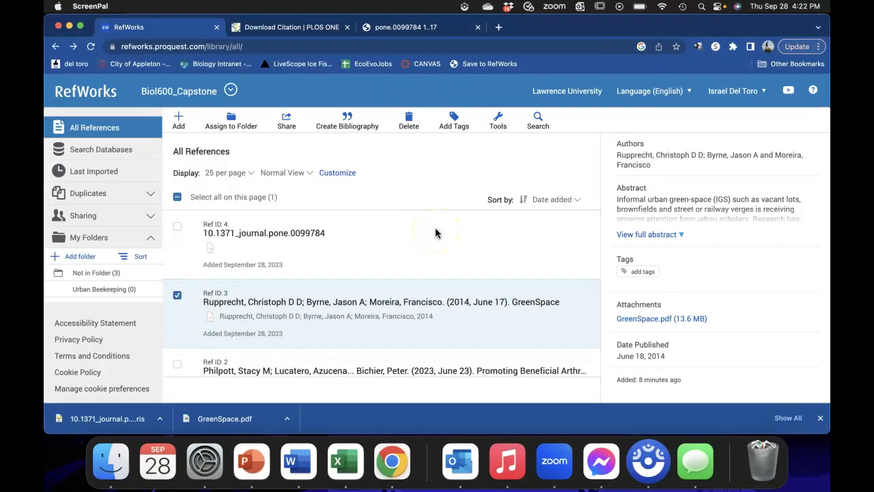
scroll(435, 233, "down", 3)
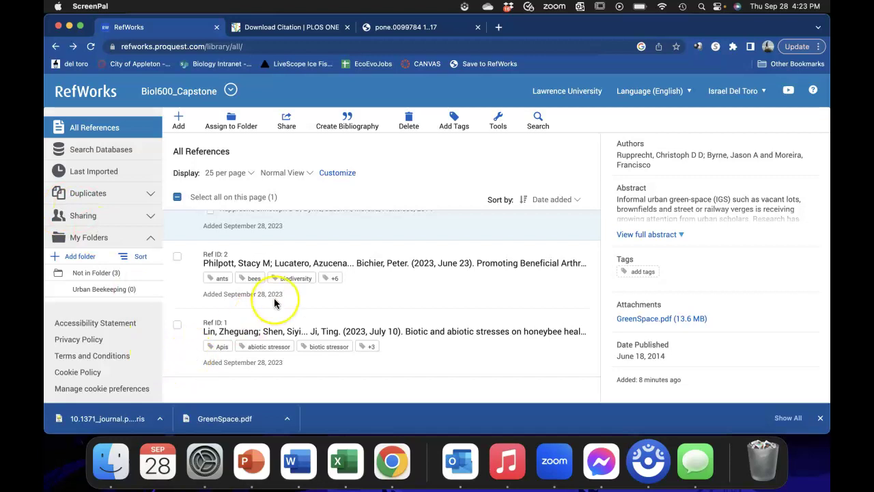
scroll(276, 303, "up", 3)
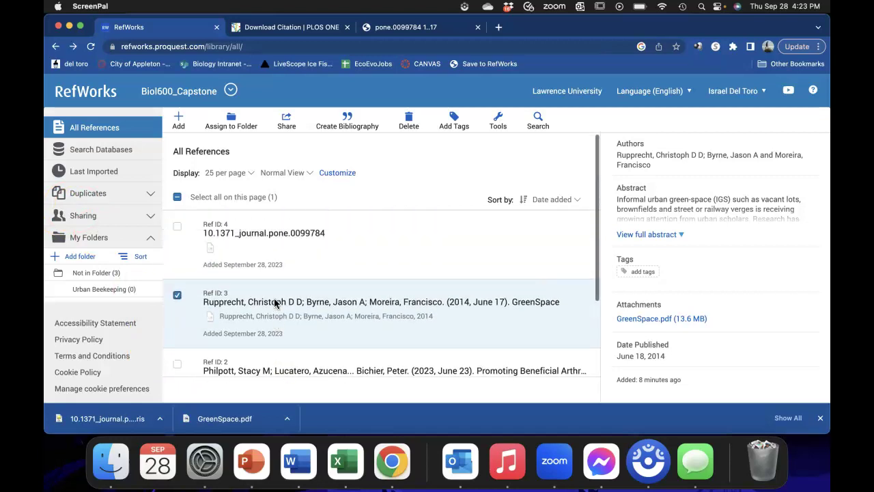